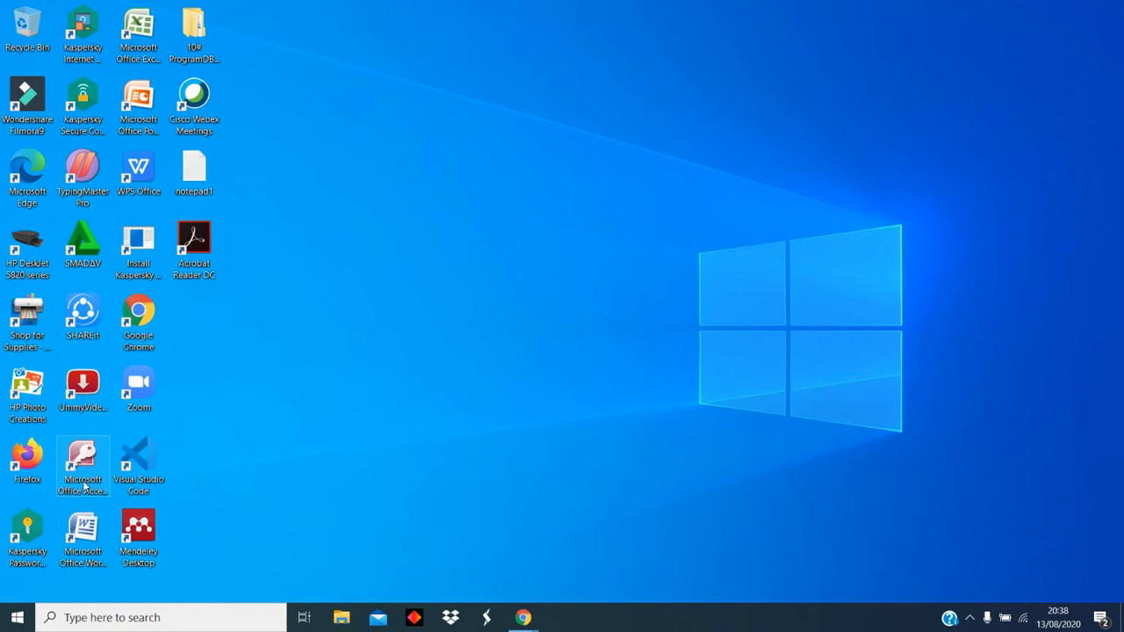
- Launch Microsoft Access and open the Penjualan Barang database from the omenTM-2 (E:) drive
double_click(85, 486)
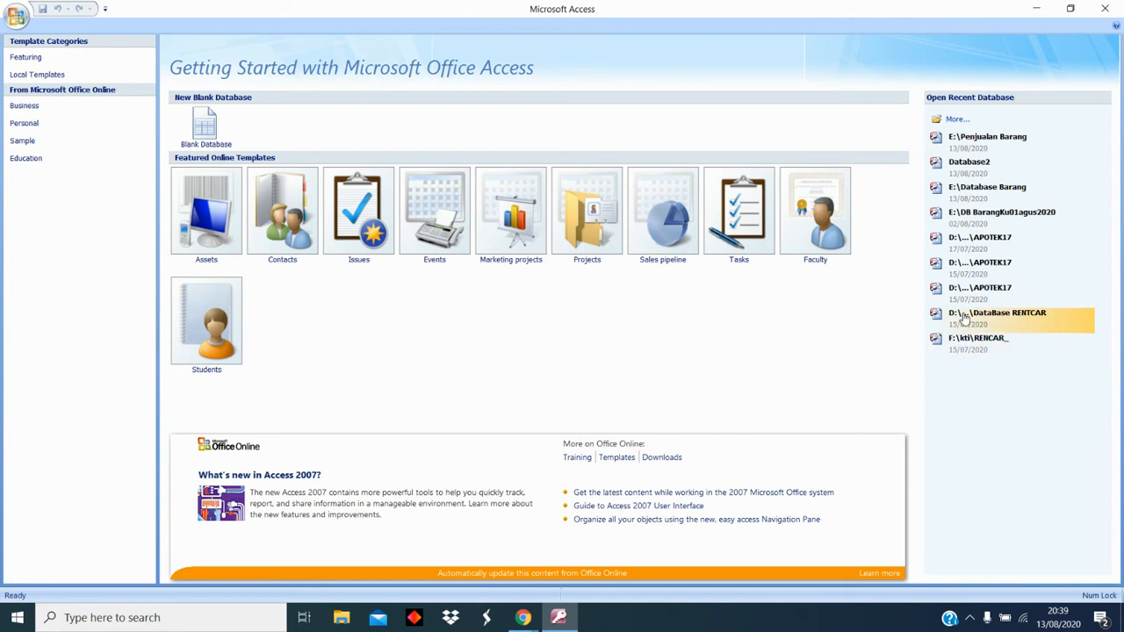
left_click(956, 121)
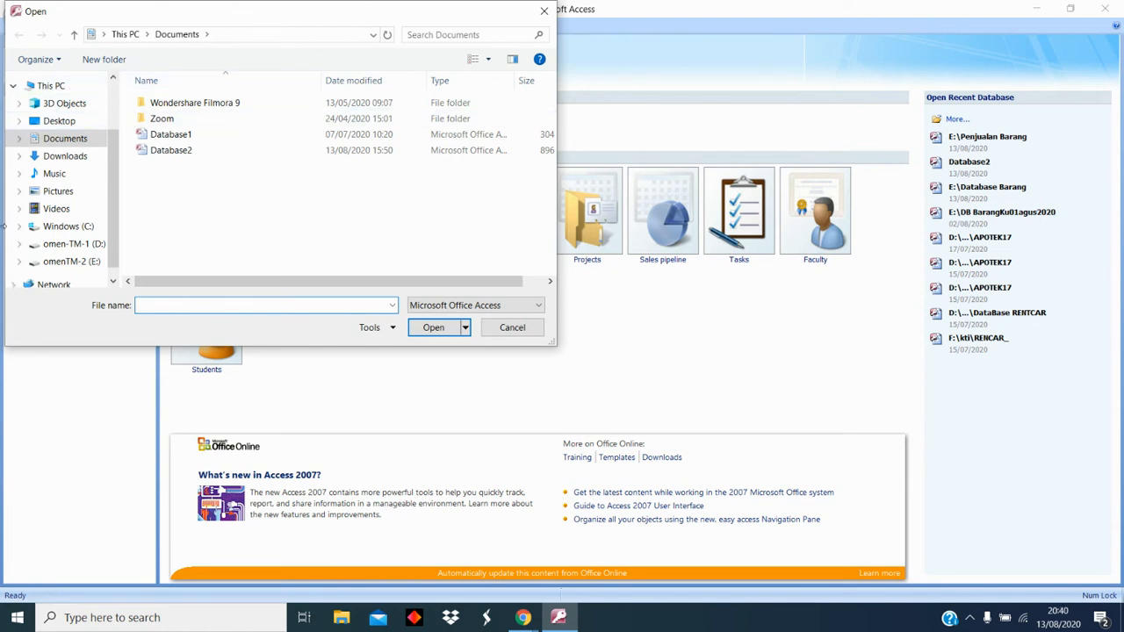
left_click_drag(114, 151, 112, 241)
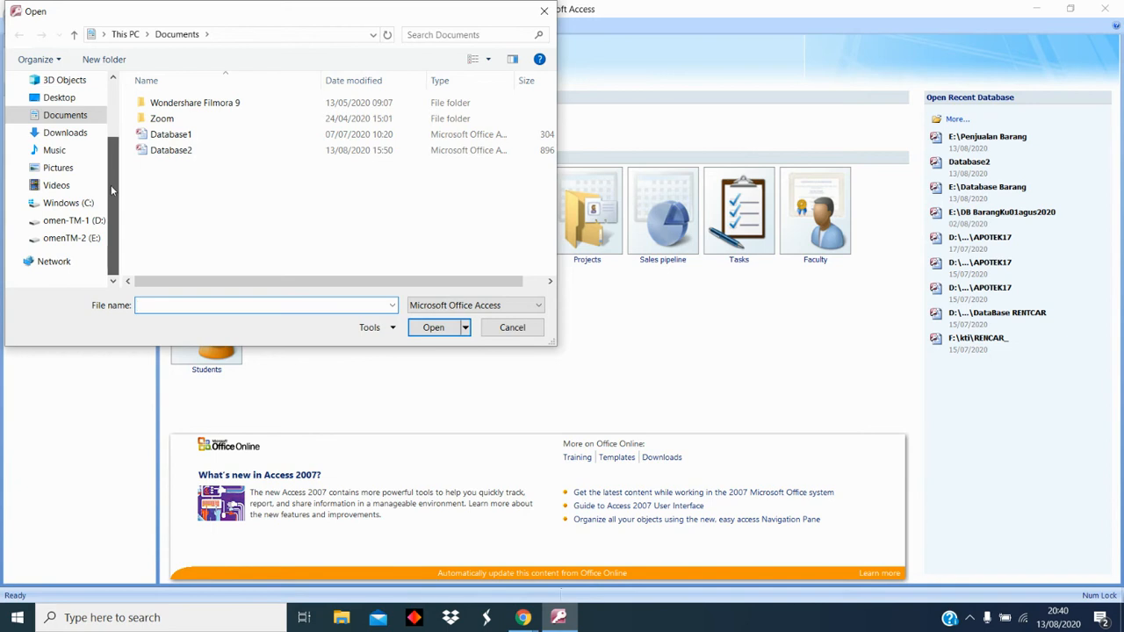
left_click(67, 240)
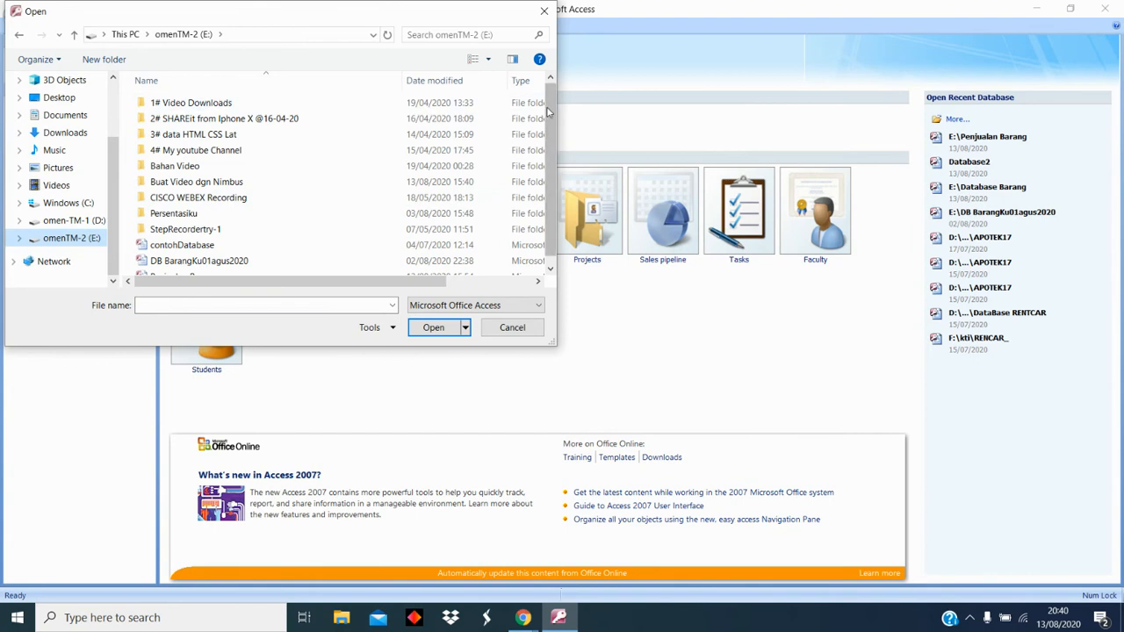
scroll(555, 127, "down", 1)
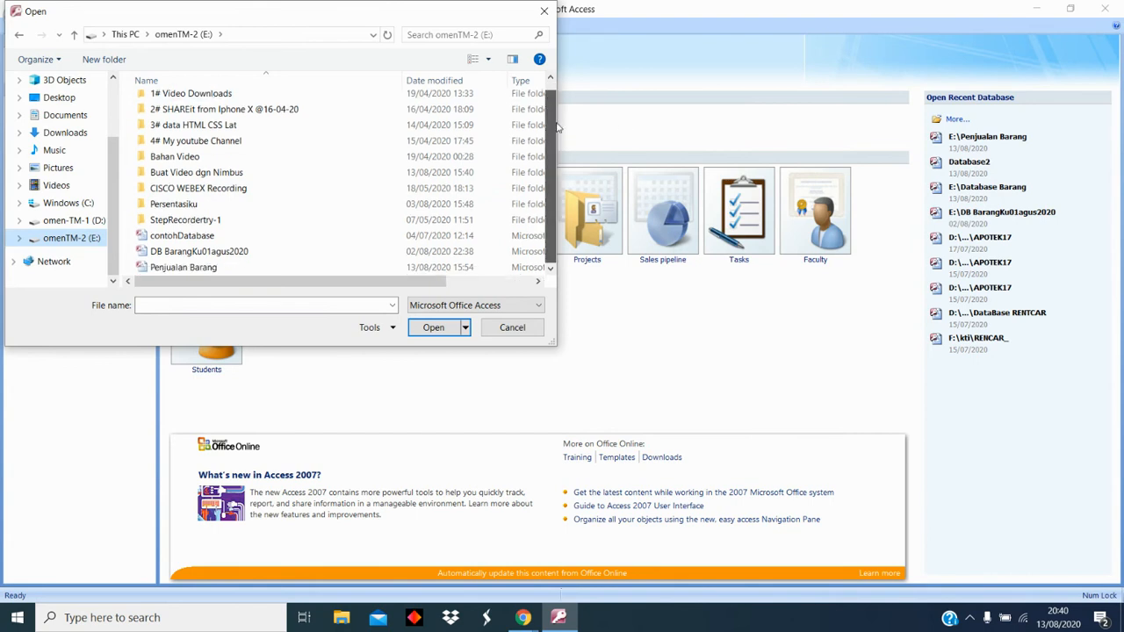
left_click(185, 271)
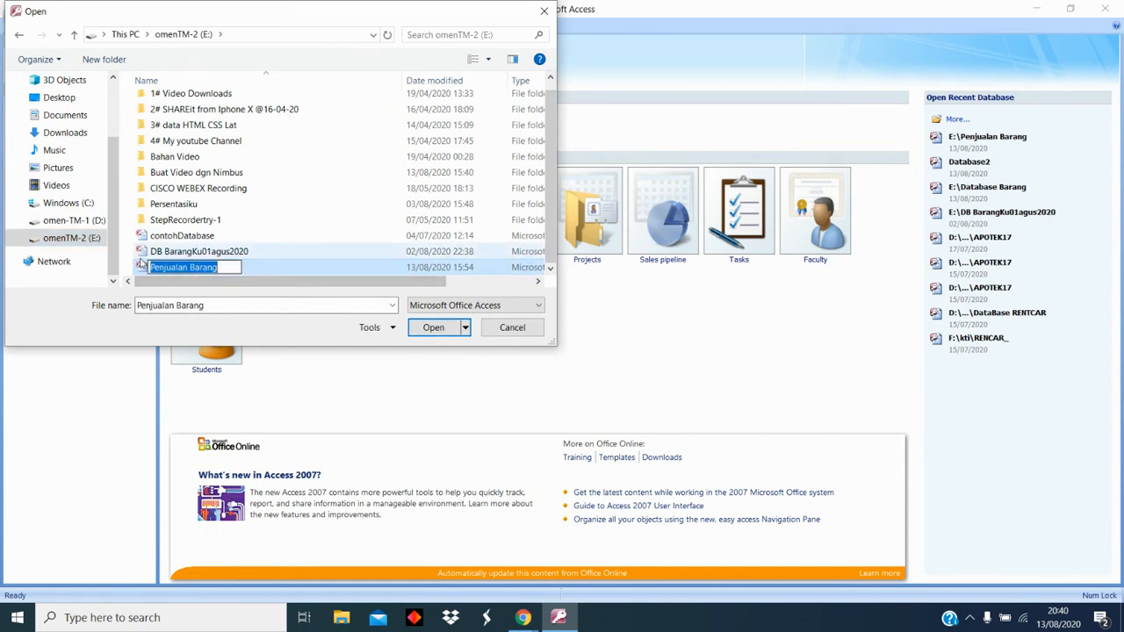
left_click(433, 328)
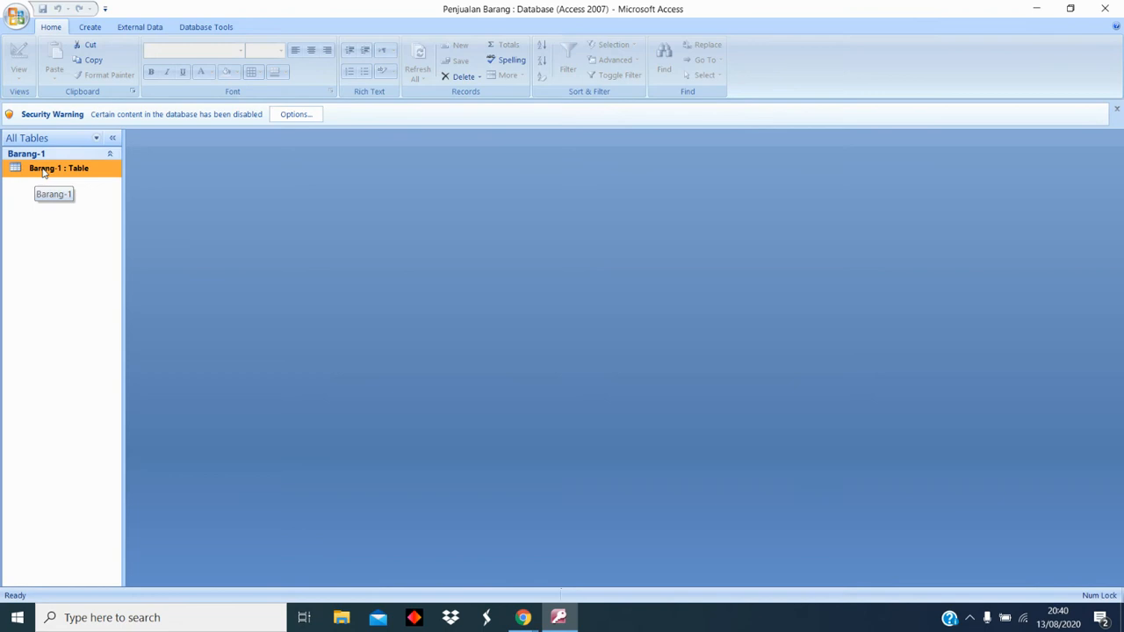
- Open the Barang-1 table and begin a new record with Kode Barang kb004
left_click(90, 33)
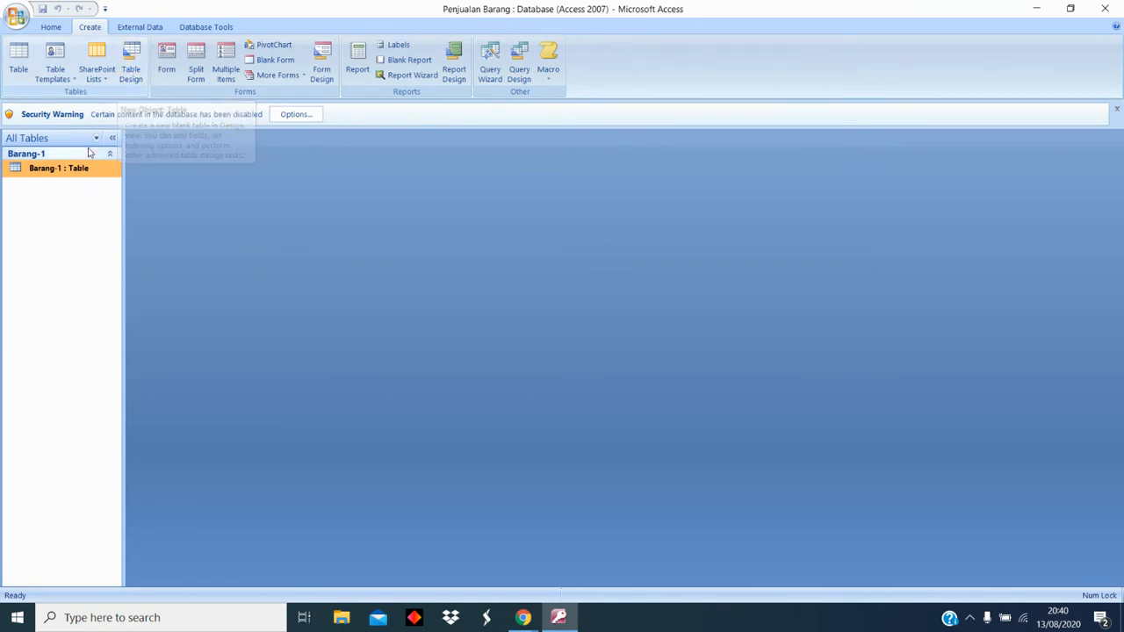
double_click(14, 171)
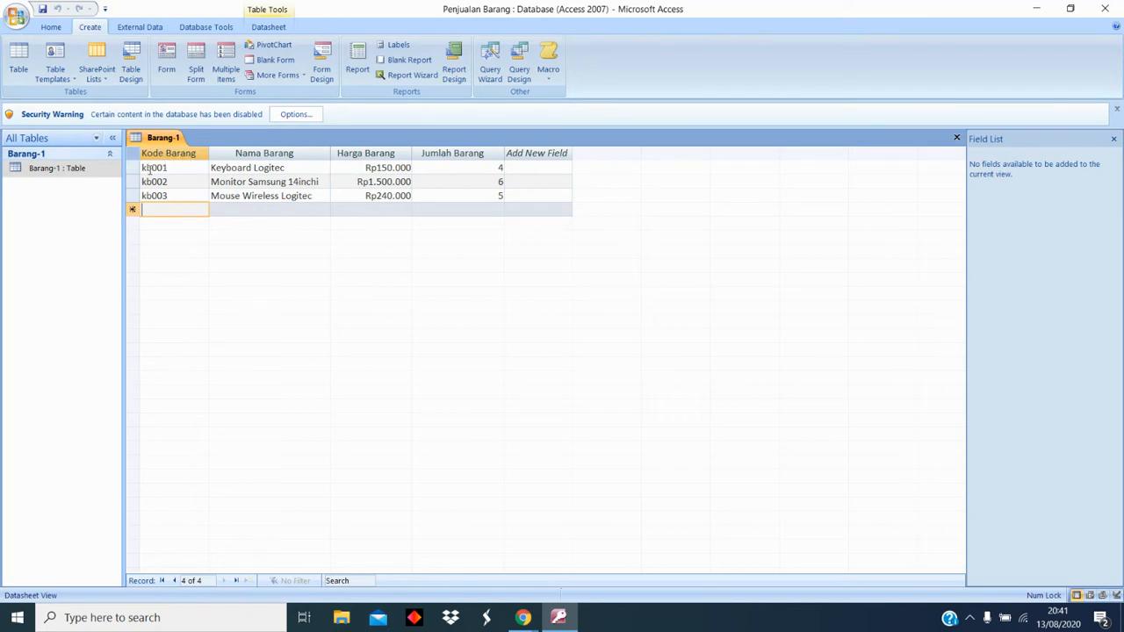
left_click(190, 209)
type("kb004")
left_click(240, 209)
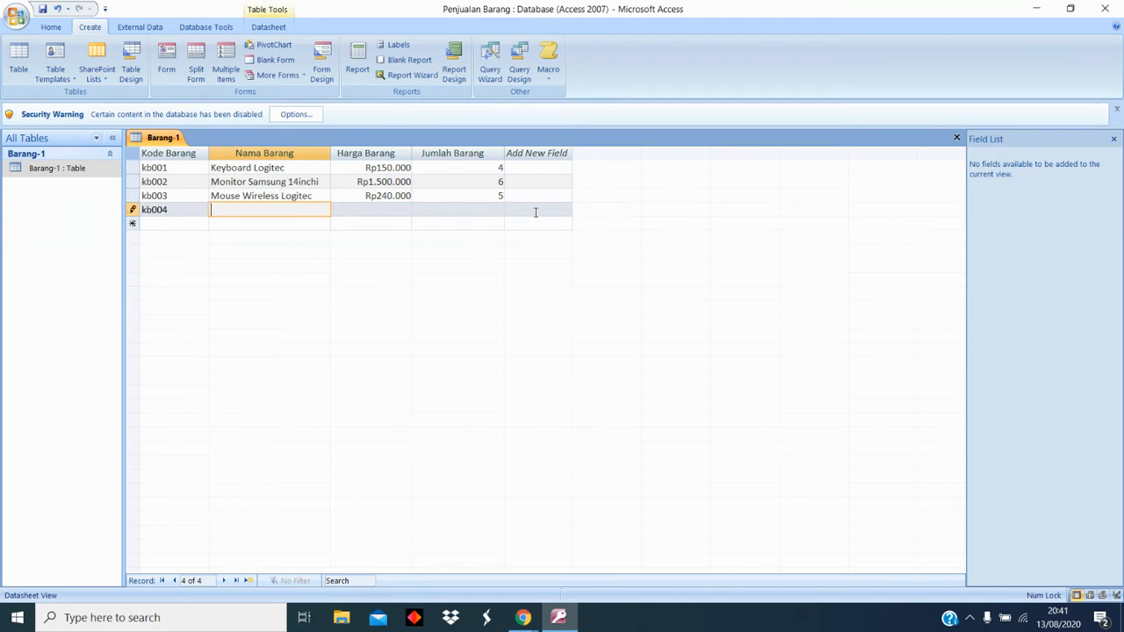
- Enter FlashDIsk 32GB as the Nama Barang of record kb004
type("as")
key("BackSpace")
key("BackSpace")
key("BackSpace")
key("BackSpace")
type("FlashDisk")
left_click(364, 210)
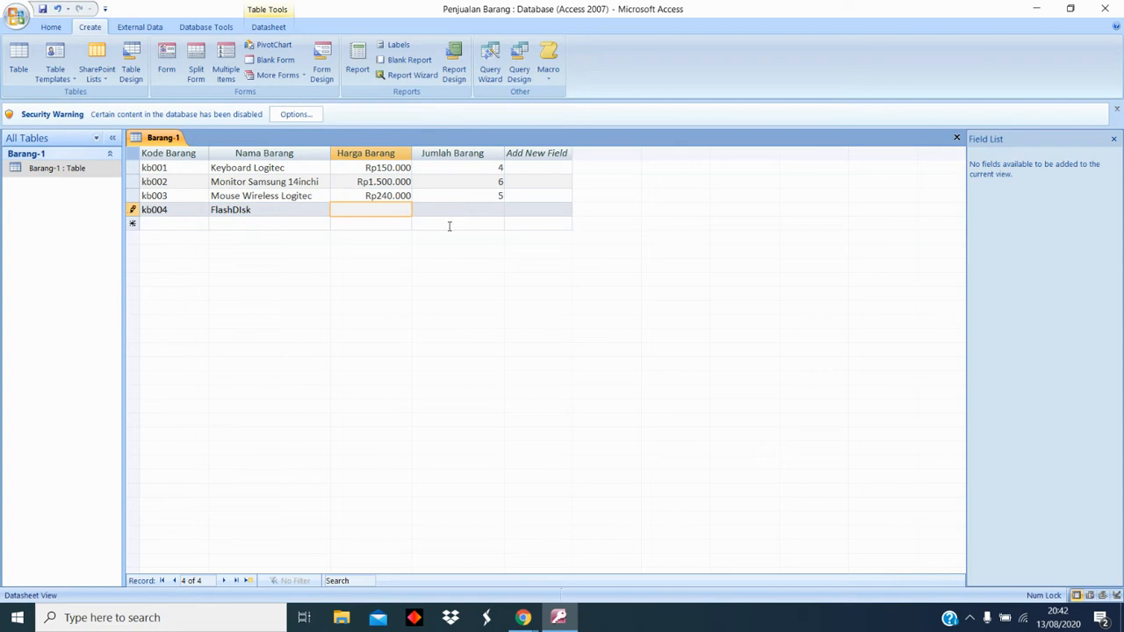
left_click(278, 211)
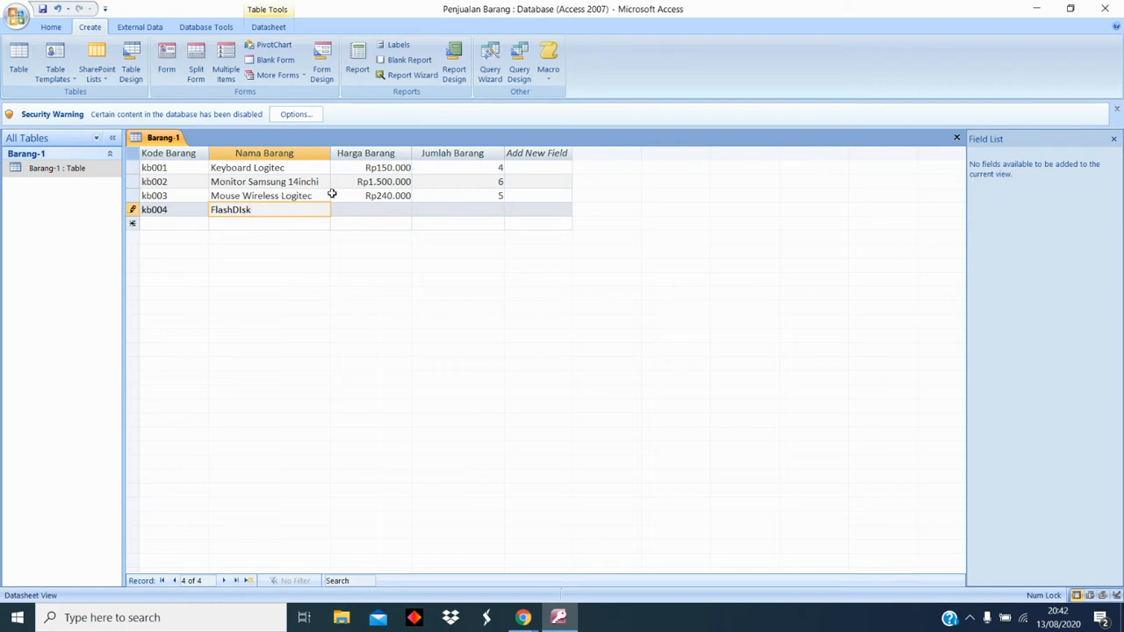
type("32GB")
left_click(361, 212)
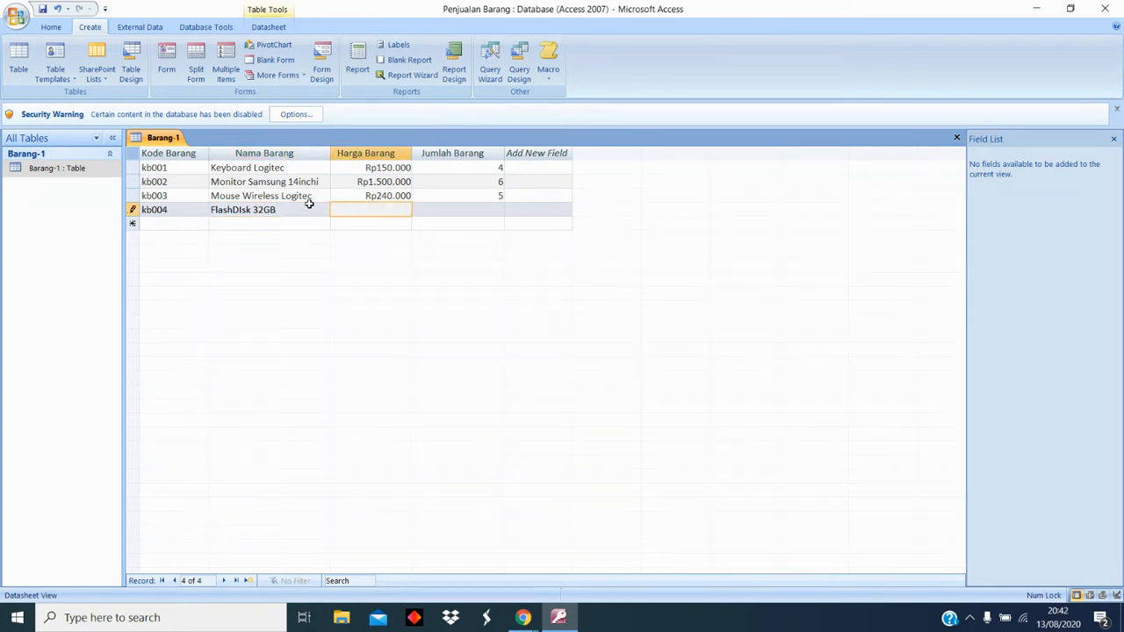
- Change the Jumlah Barang of the Keyboard Logitec record to 7
left_click(261, 208)
left_click(196, 195)
left_click(199, 167)
left_click(260, 181)
left_click(303, 167)
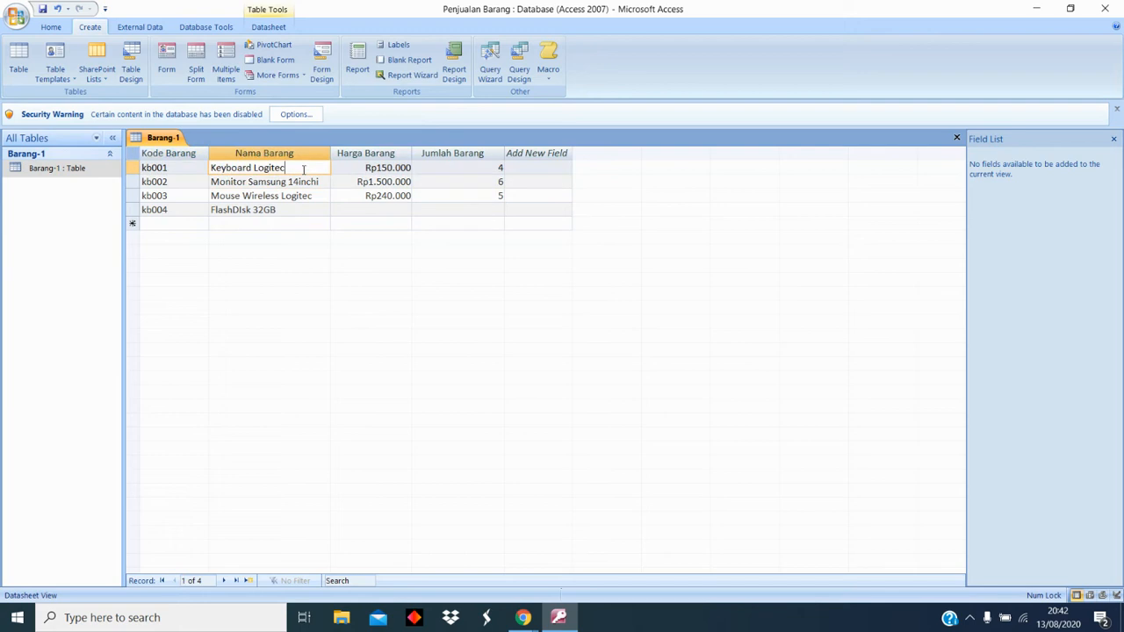
left_click(497, 168)
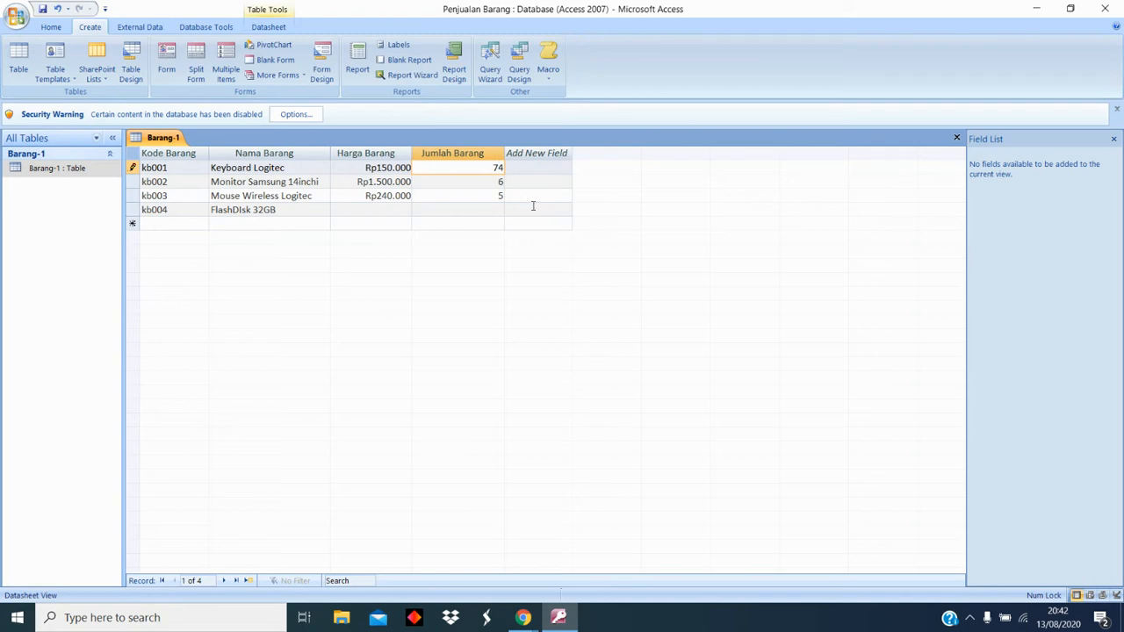
key("BackSpace")
- Set the Harga Barang of record kb004 to Rp60.000
left_click(349, 213)
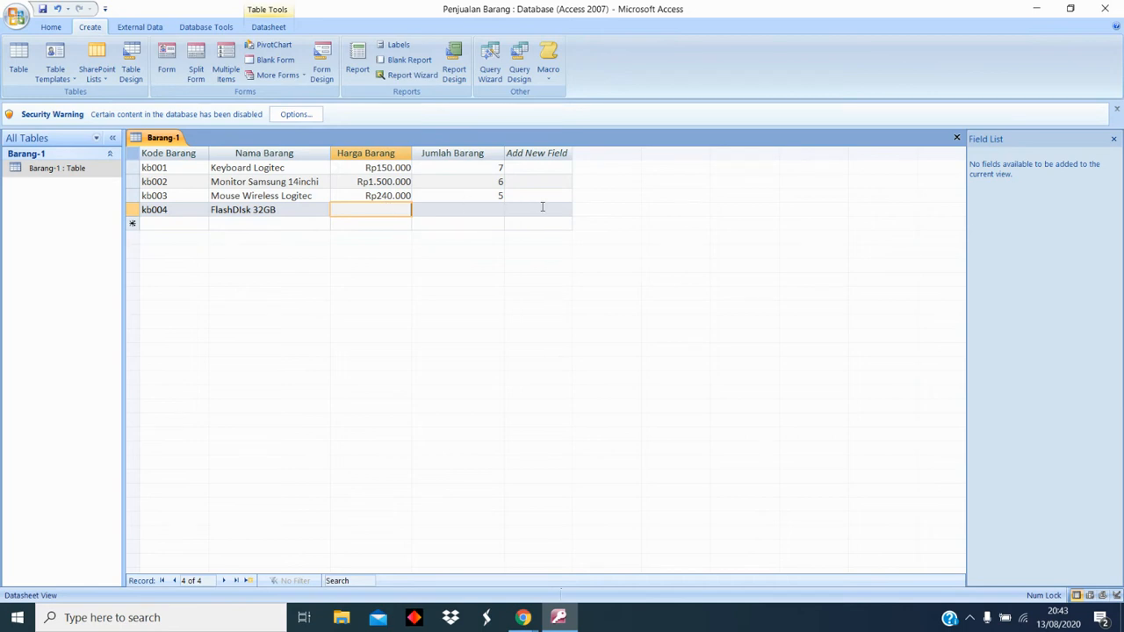
type("2")
type("50")
key("BackSpace")
type("0.")
type("00")
type("00")
- Set the Jumlah Barang of record kb004 to 10 and commit the record
left_click(461, 209)
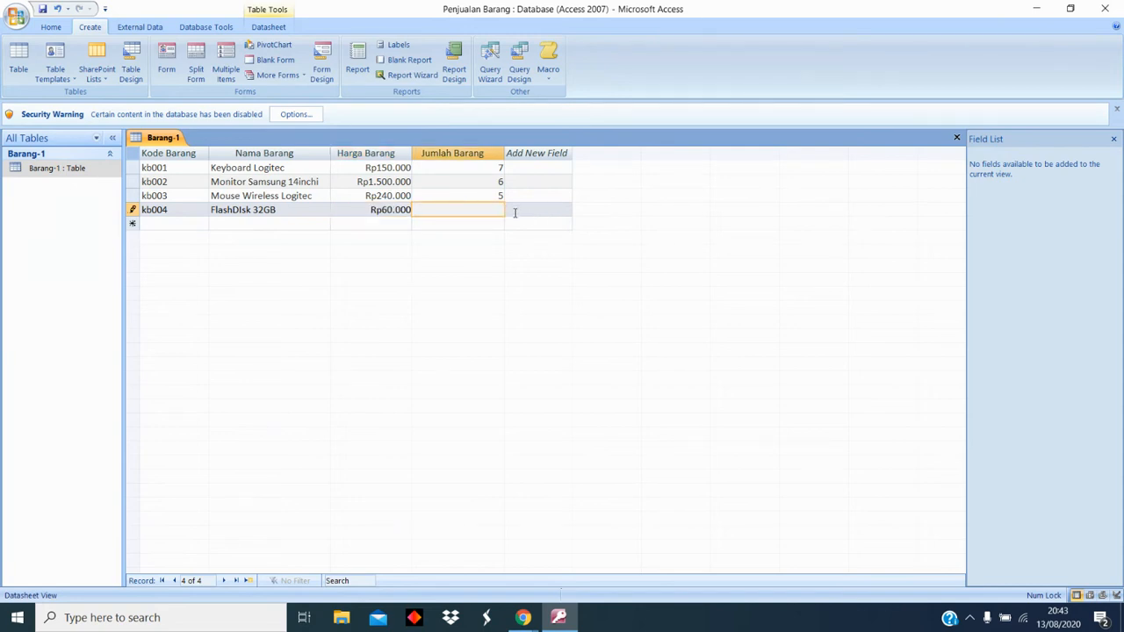
type("10")
left_click(229, 225)
left_click(495, 210)
key("Return")
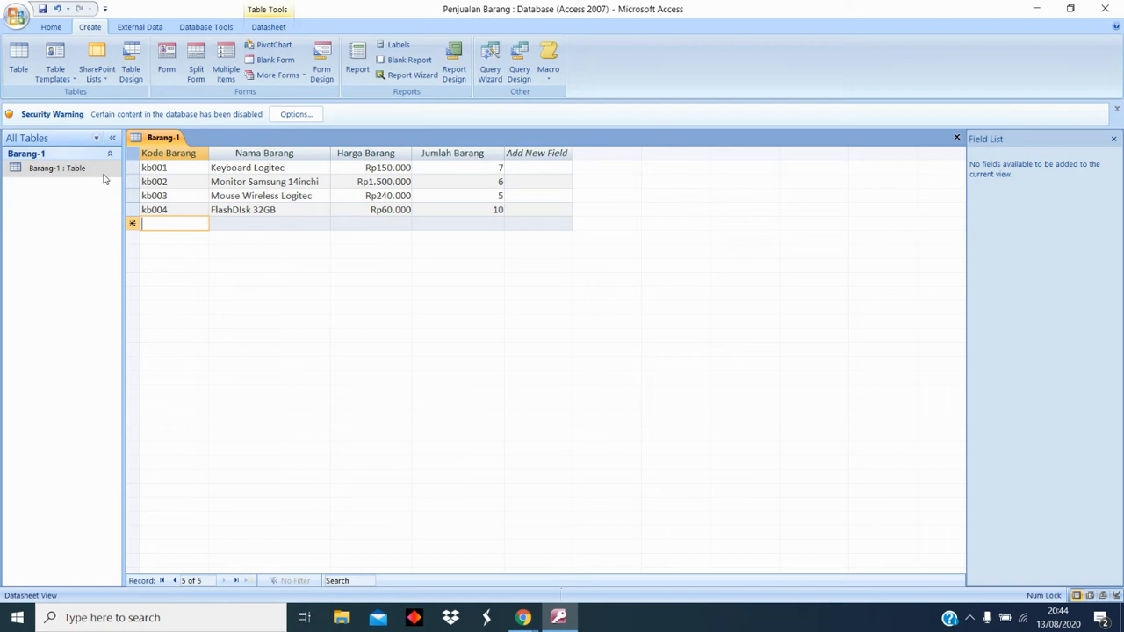
- Save the Barang-1 table and close it
right_click(164, 142)
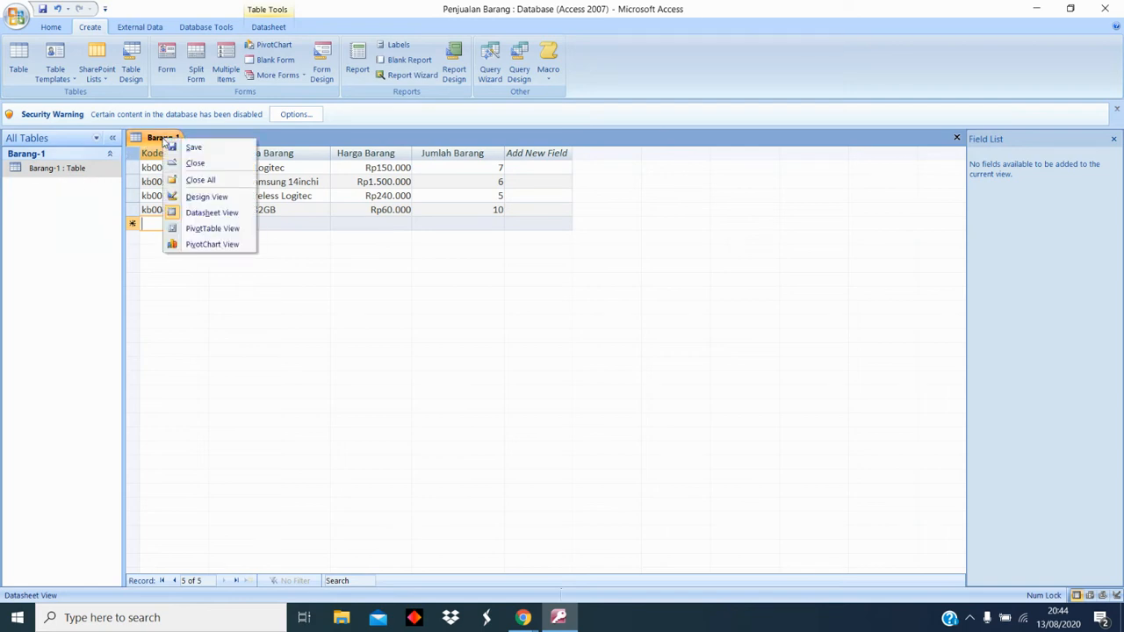
left_click(167, 146)
right_click(164, 145)
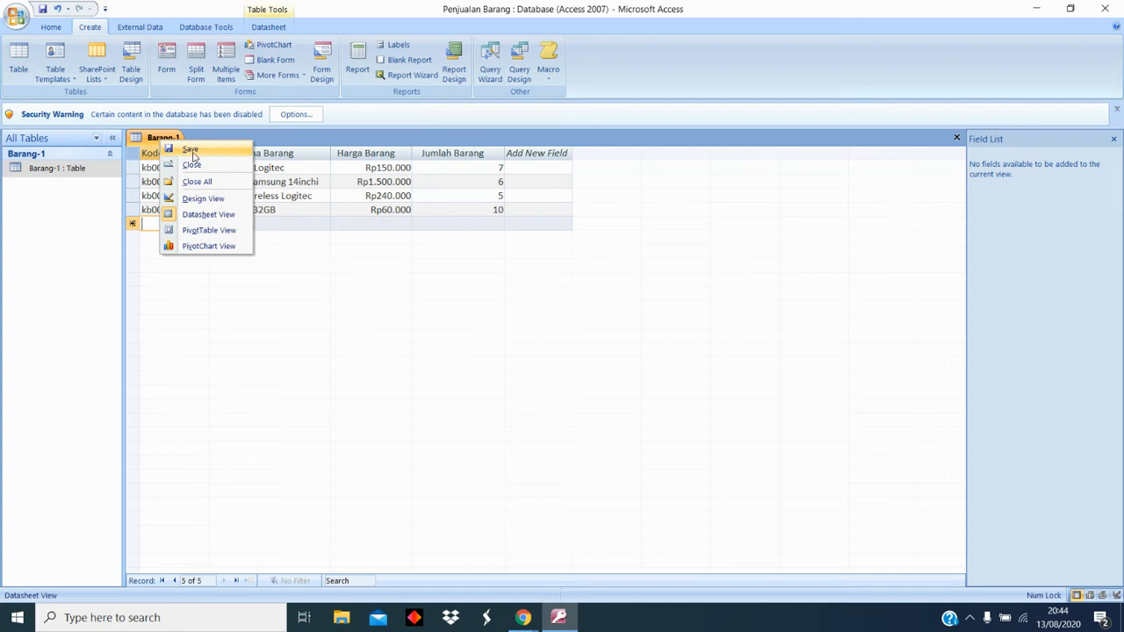
right_click(153, 138)
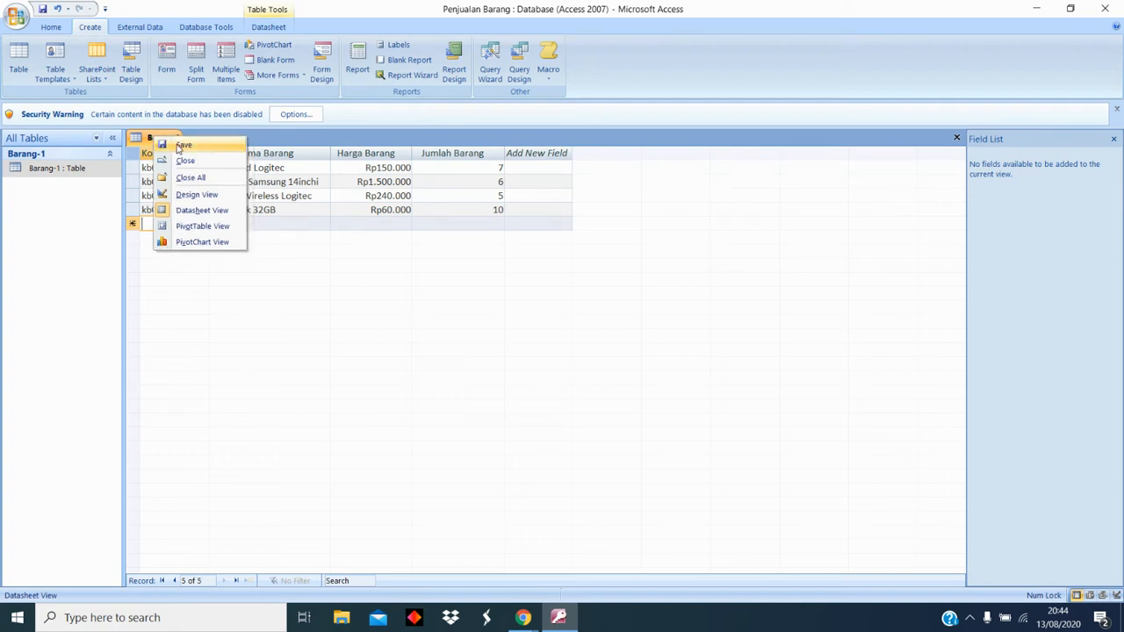
left_click(180, 146)
right_click(149, 139)
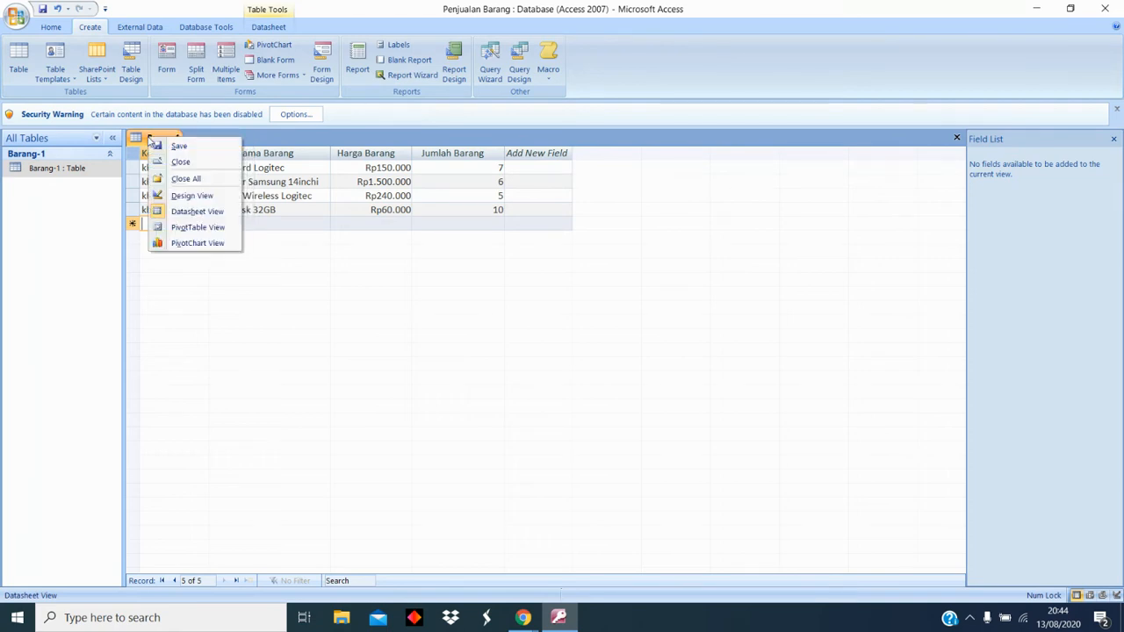
left_click(183, 166)
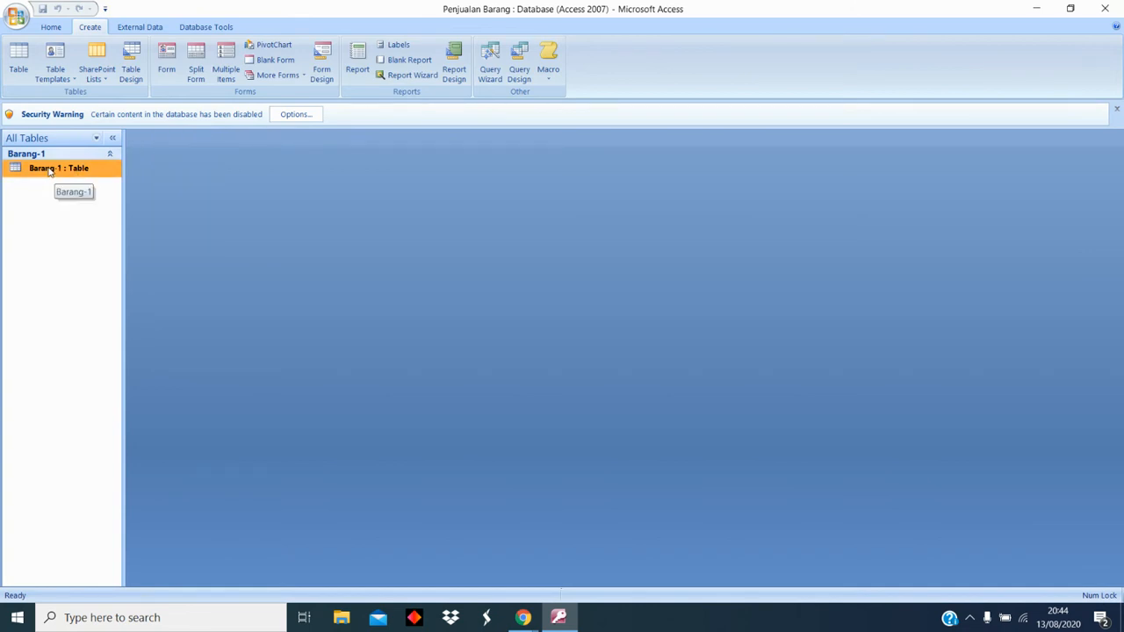
left_click(51, 27)
left_click(75, 28)
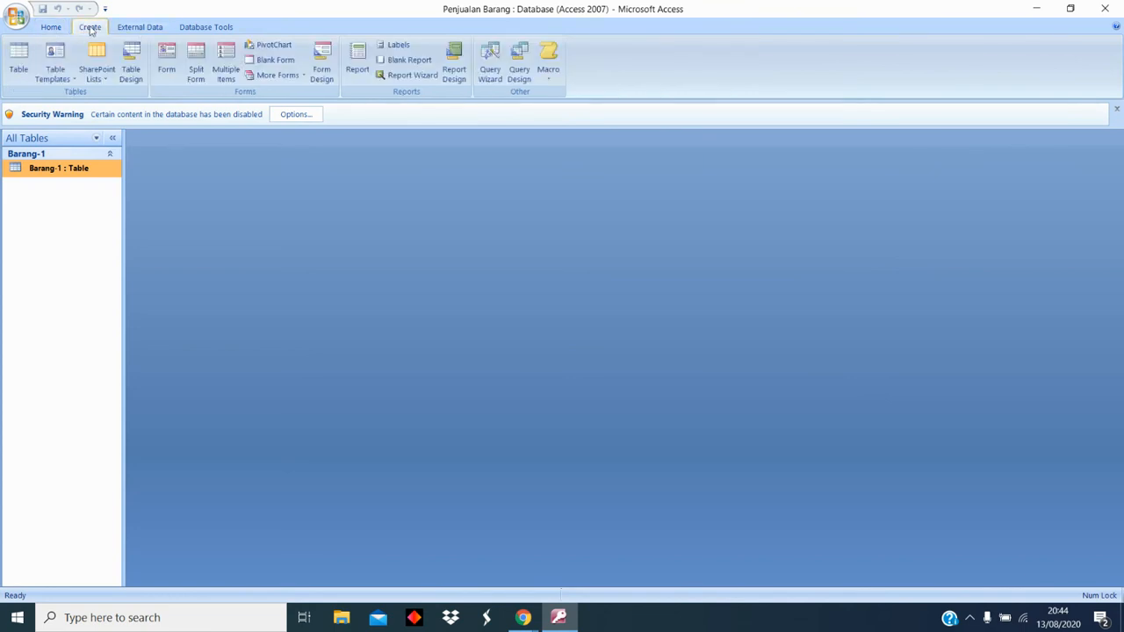
left_click(49, 29)
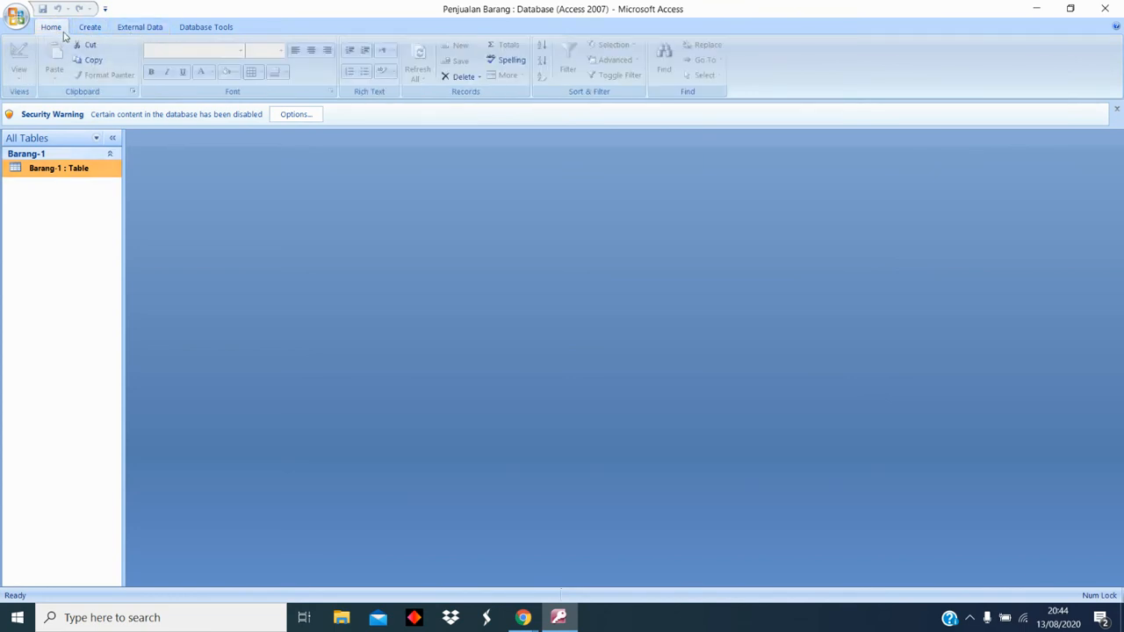
- Start the Form Wizard and choose Table: Barang-1 as the form's data source
left_click(90, 30)
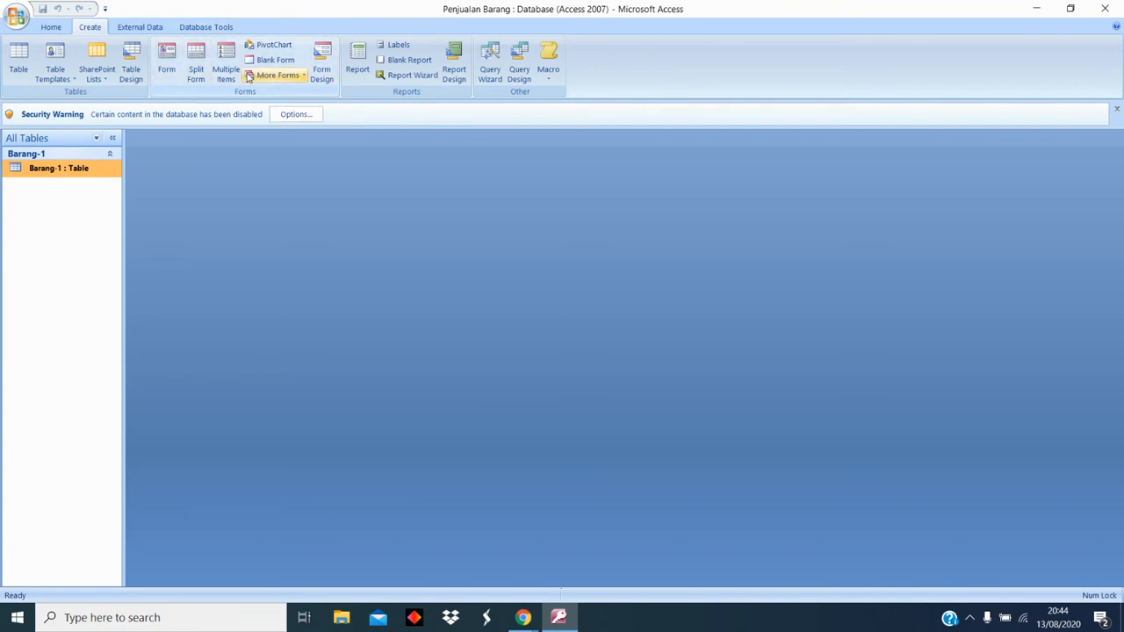
left_click(303, 77)
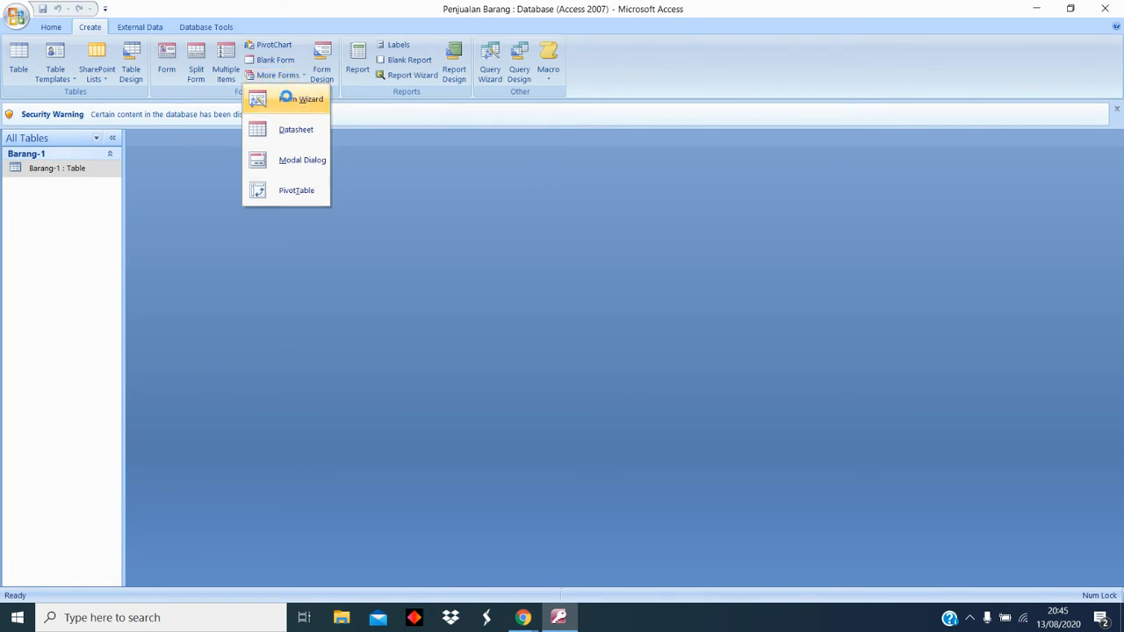
left_click(288, 101)
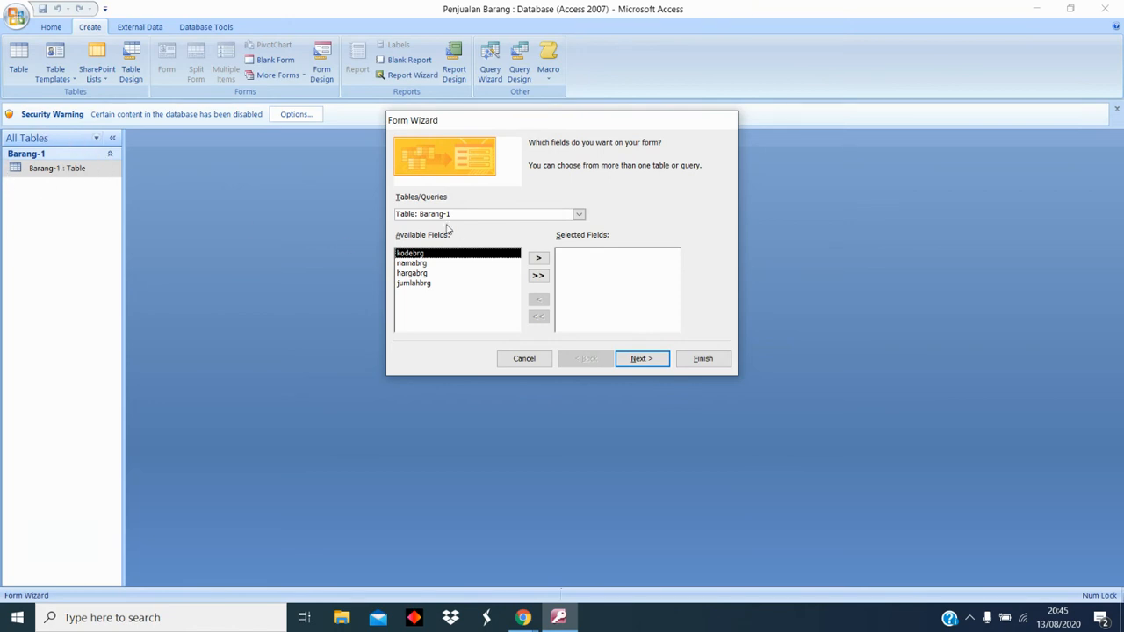
left_click(579, 215)
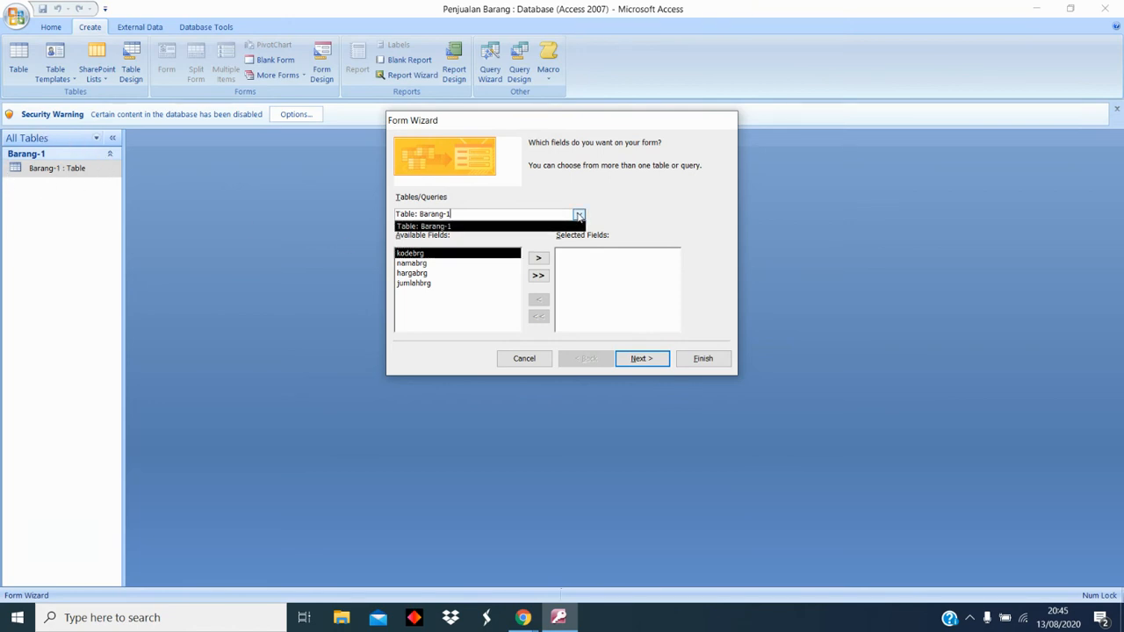
left_click(445, 226)
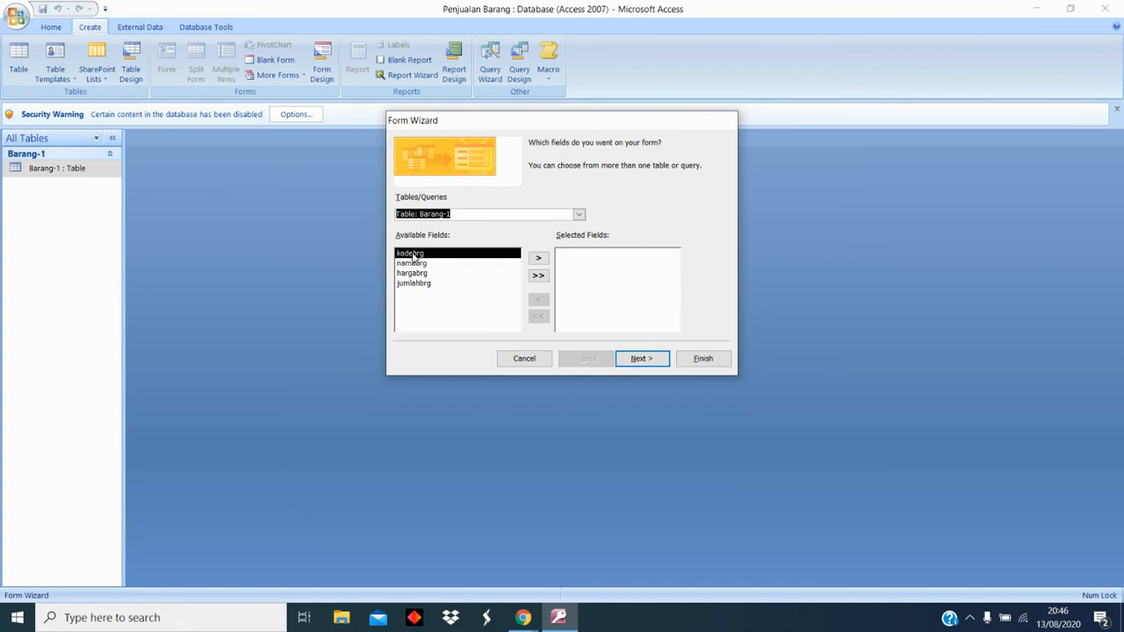
- Include the fields kodebrg, namabrg, hargabrg and jumlahbrg in the form and proceed to the layout choice
left_click(539, 260)
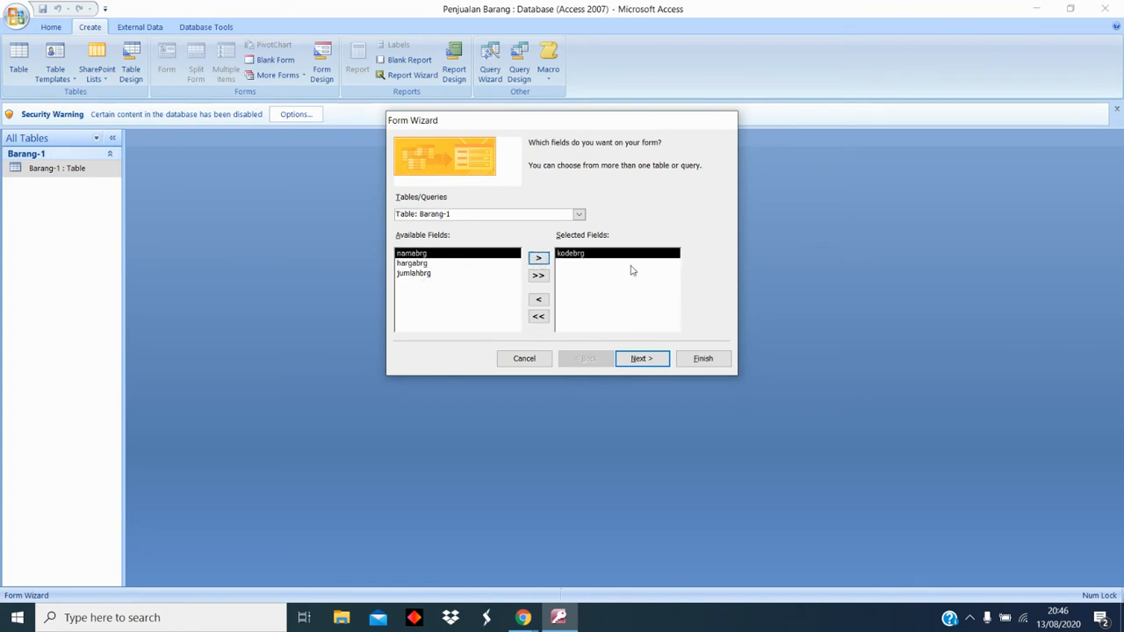
left_click(540, 258)
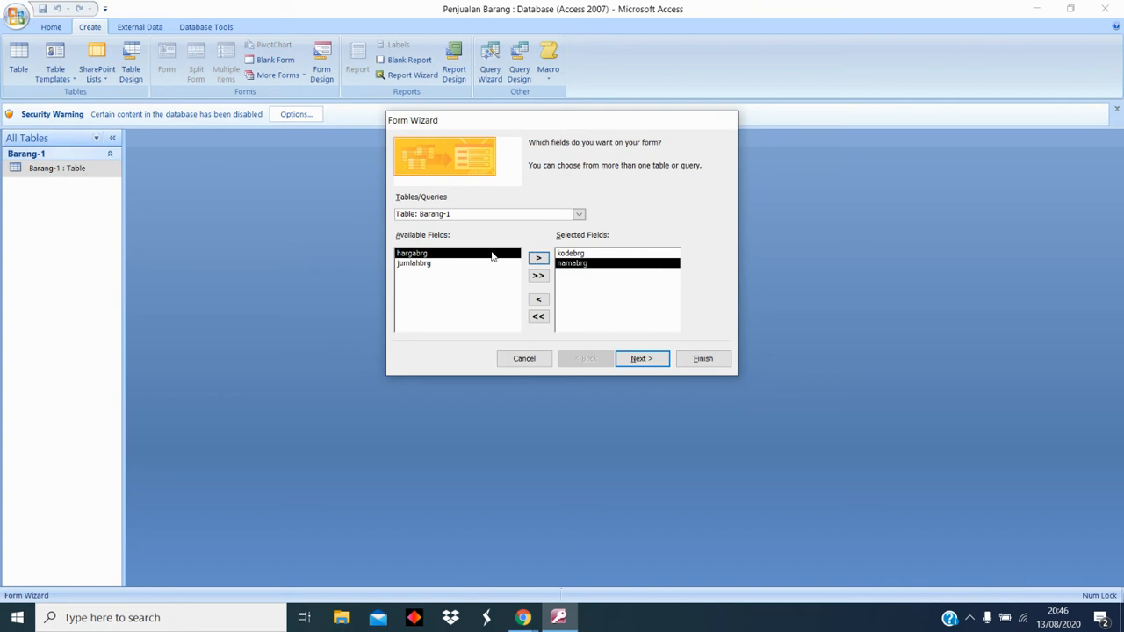
left_click(538, 261)
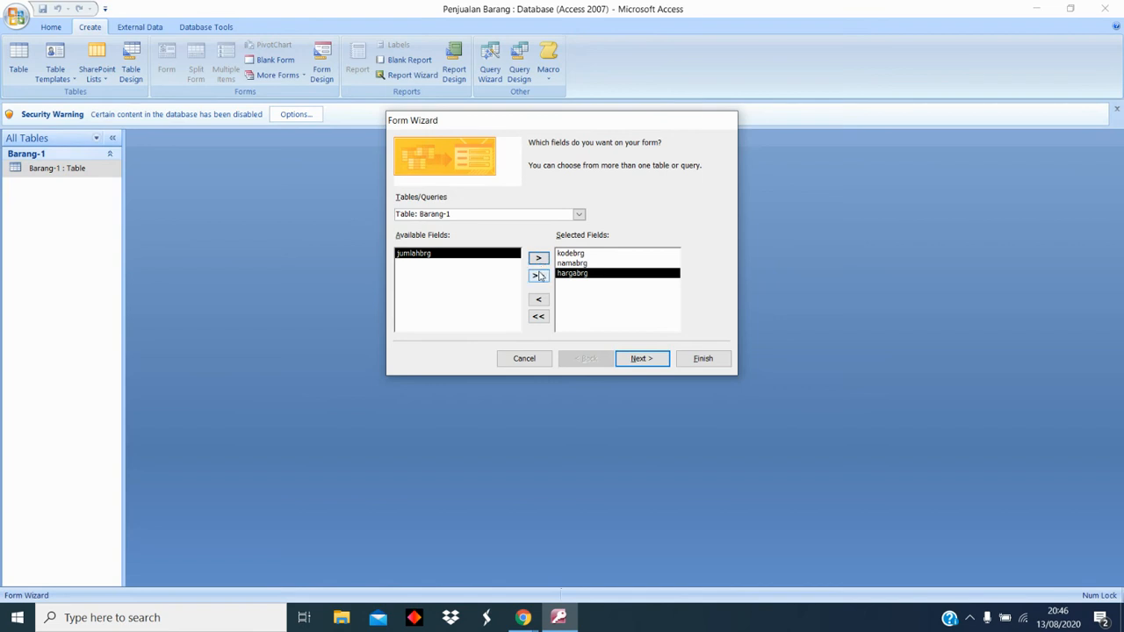
left_click(539, 276)
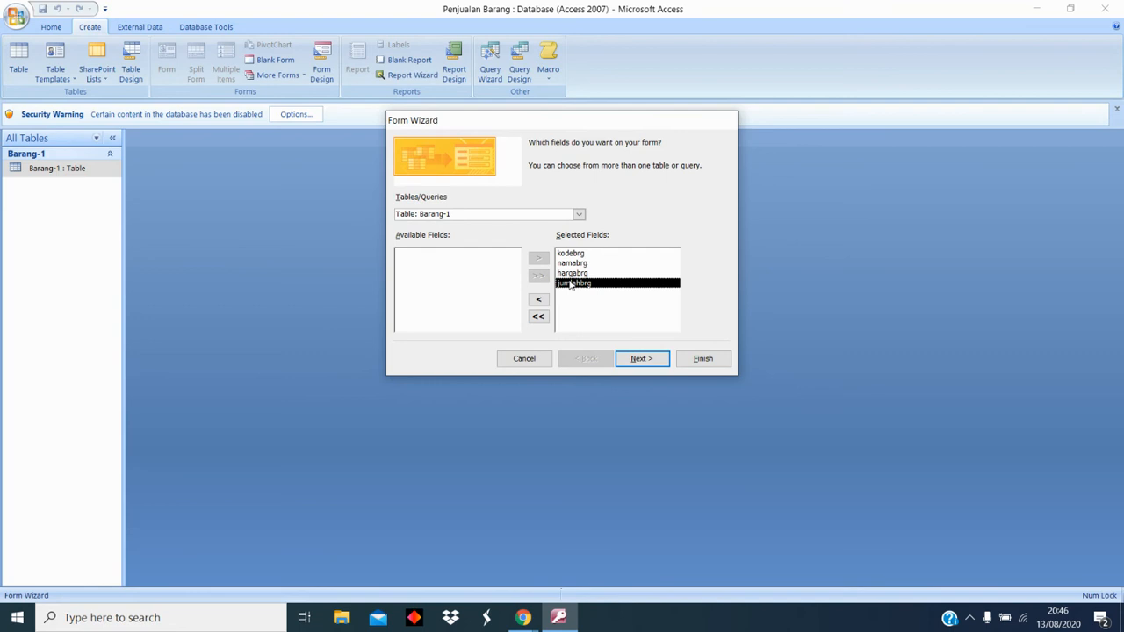
left_click(538, 301)
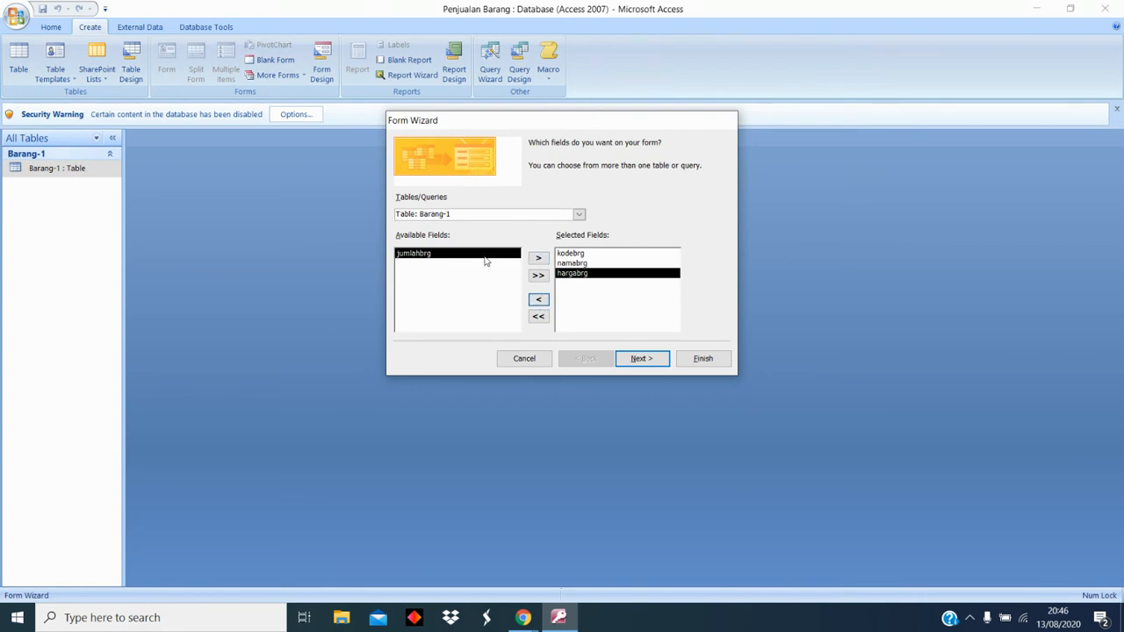
left_click(538, 259)
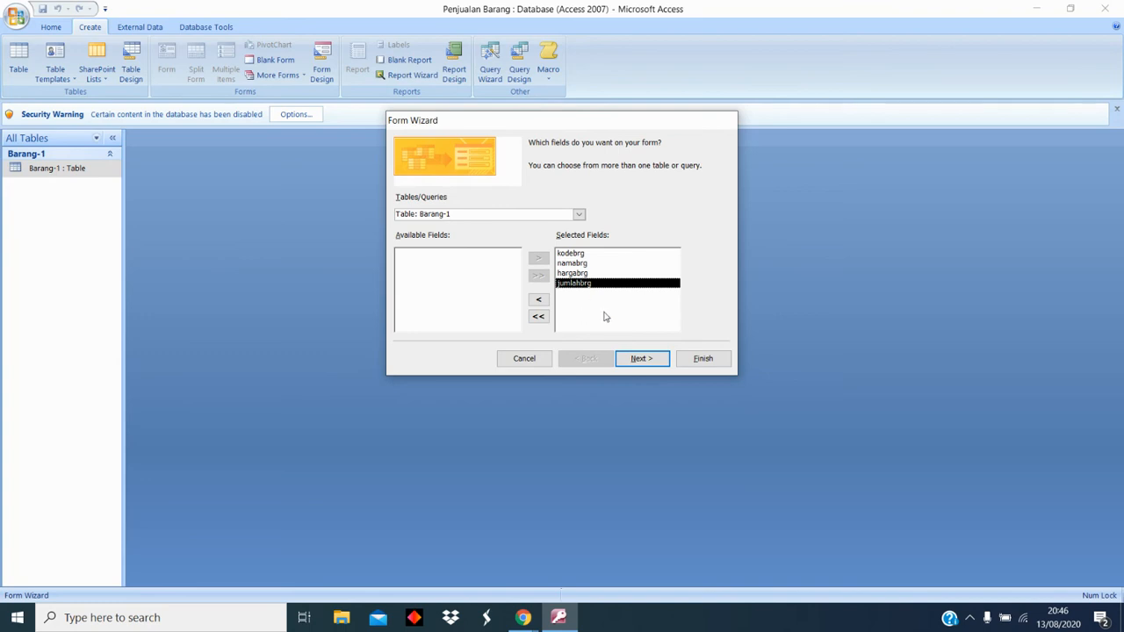
left_click(644, 360)
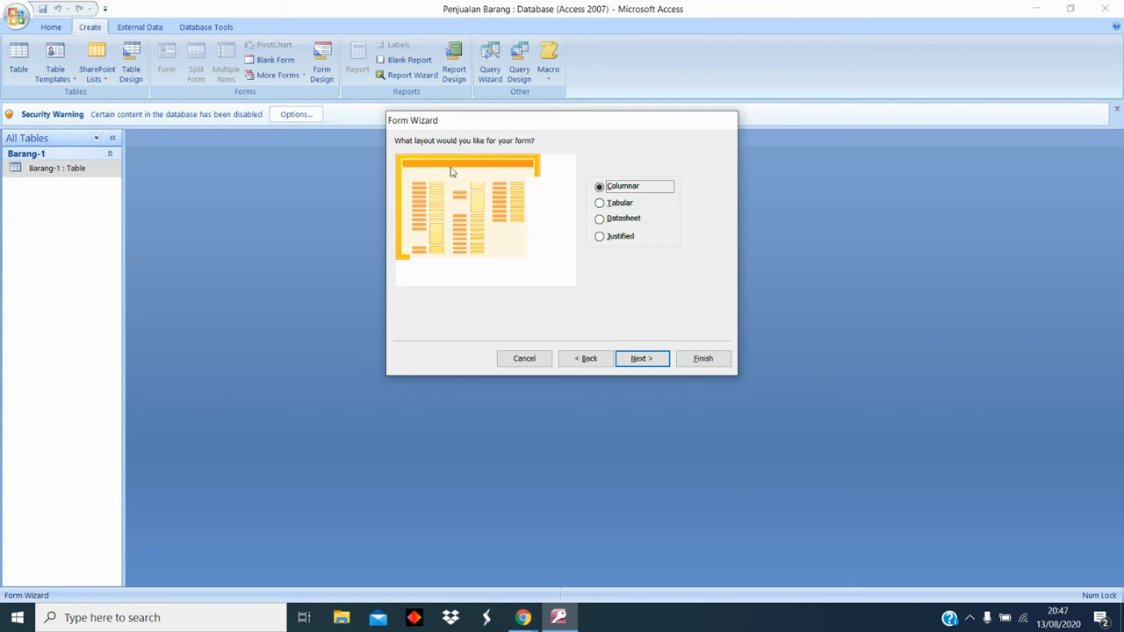
- Compare the Tabular layout, then choose the Columnar layout for the form and proceed to the style choice
left_click(601, 203)
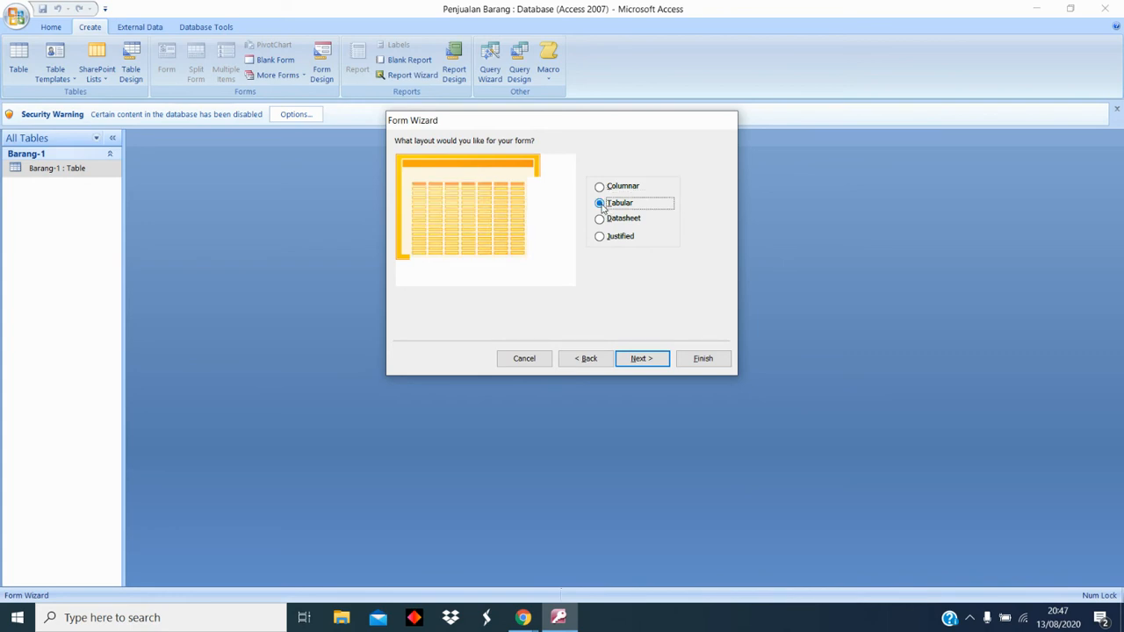
left_click(600, 187)
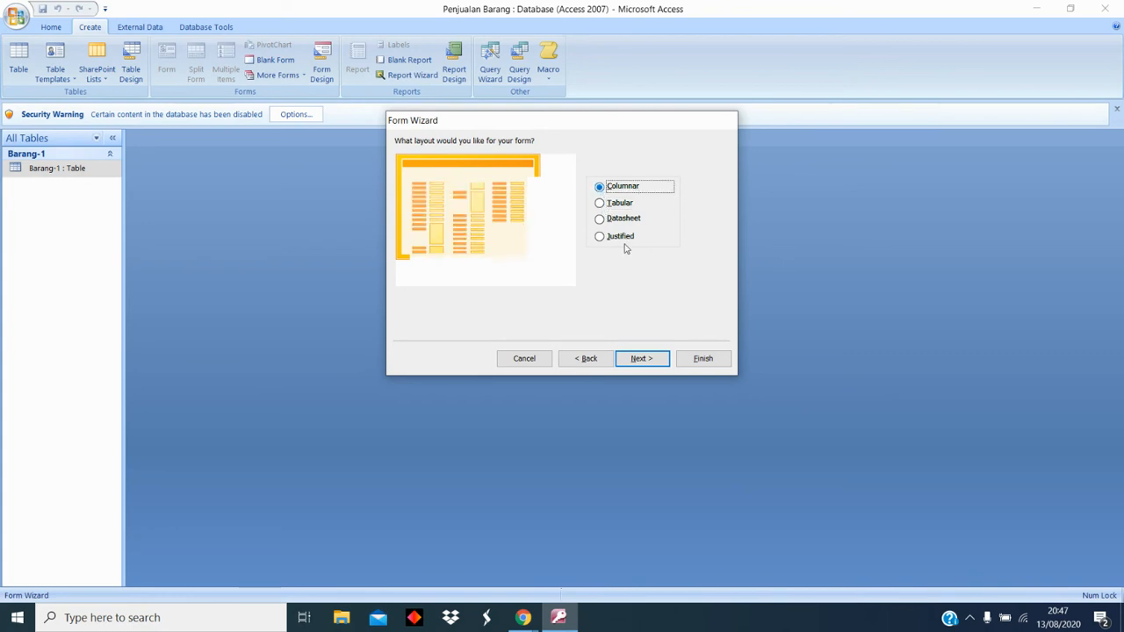
left_click(649, 364)
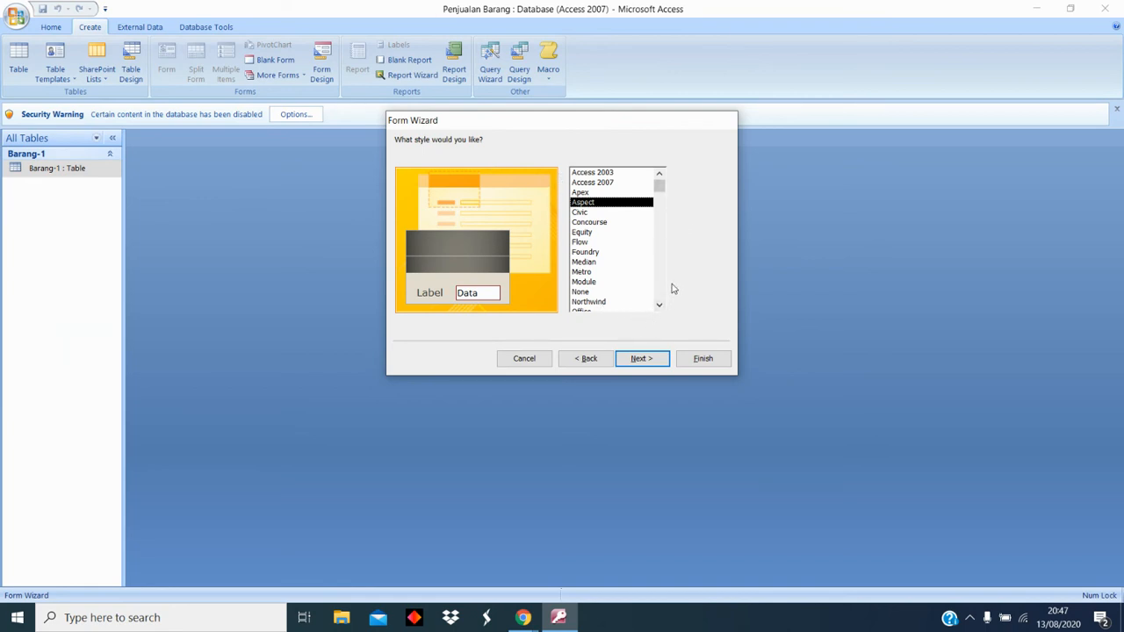
- Preview several form styles such as Apex, Flow and Access 2003, choose Aspect and proceed to the title page
left_click(595, 193)
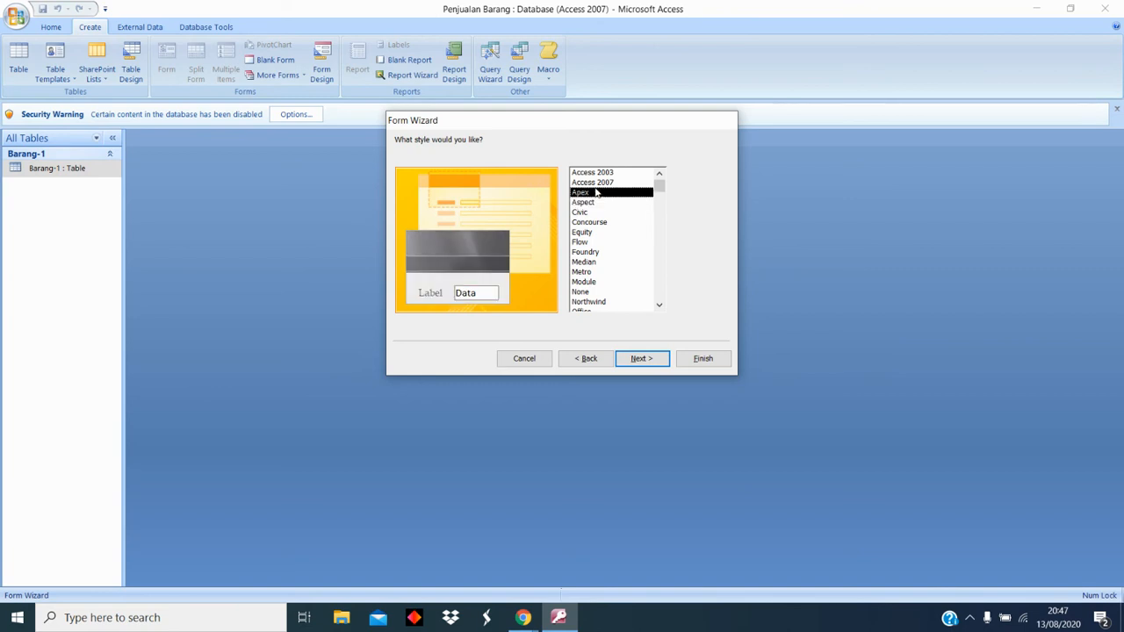
left_click(596, 203)
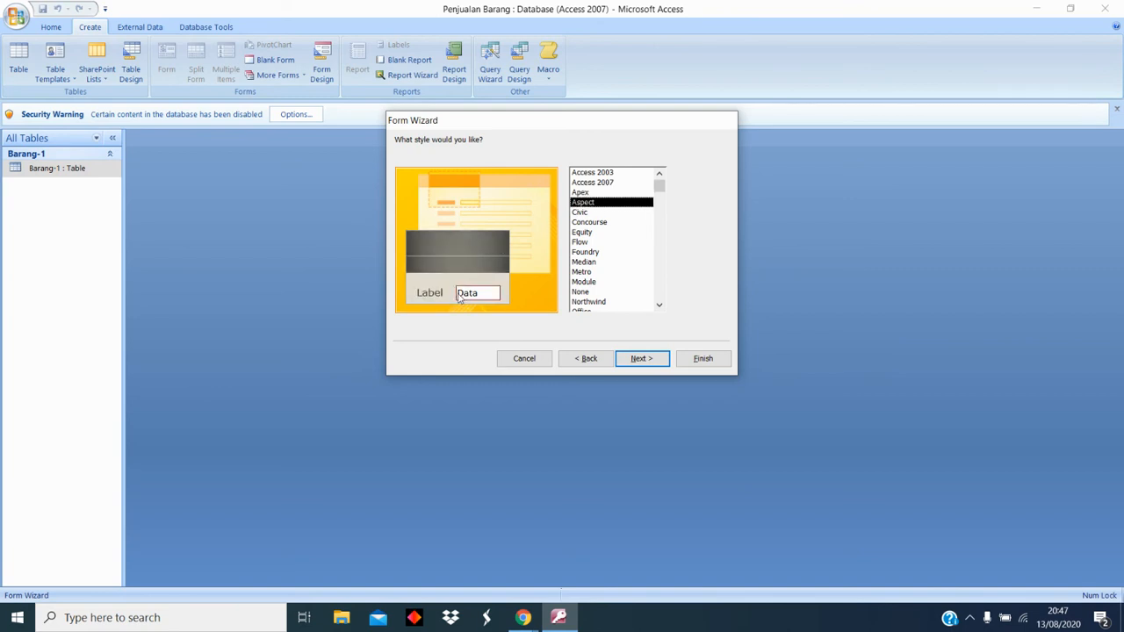
left_click(586, 223)
left_click(587, 241)
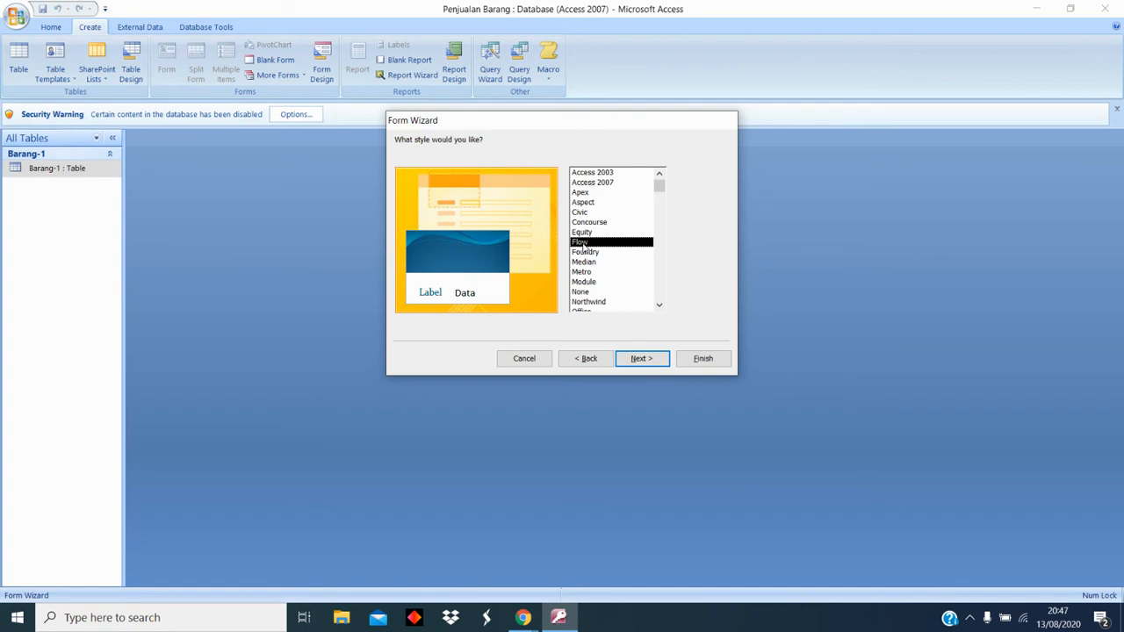
left_click(601, 206)
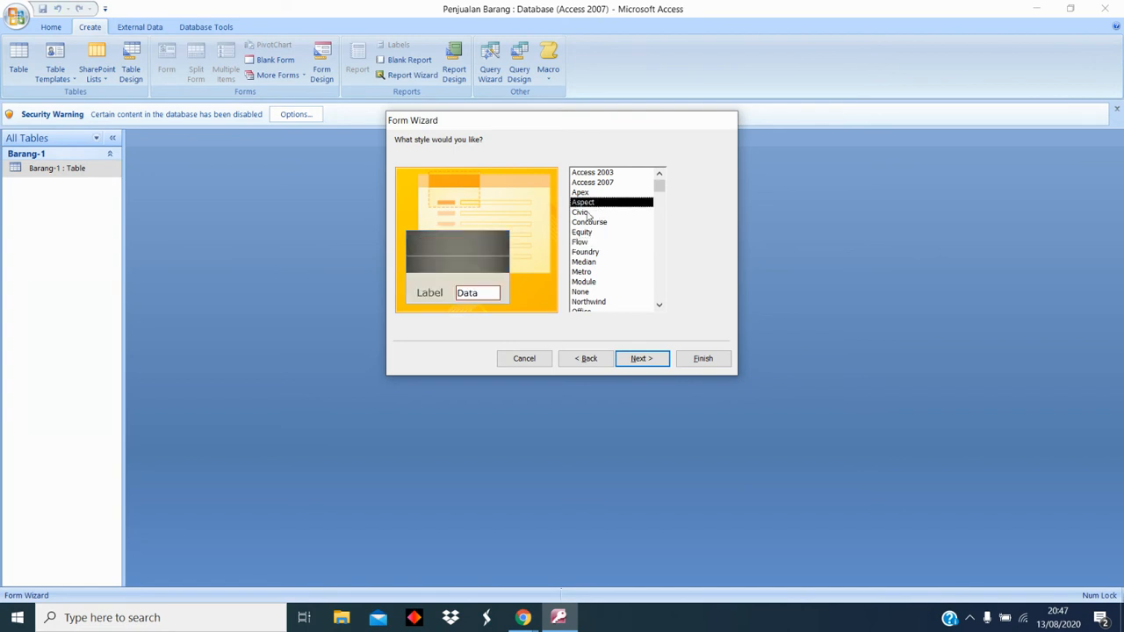
left_click(587, 215)
left_click(597, 202)
left_click(590, 184)
left_click(600, 174)
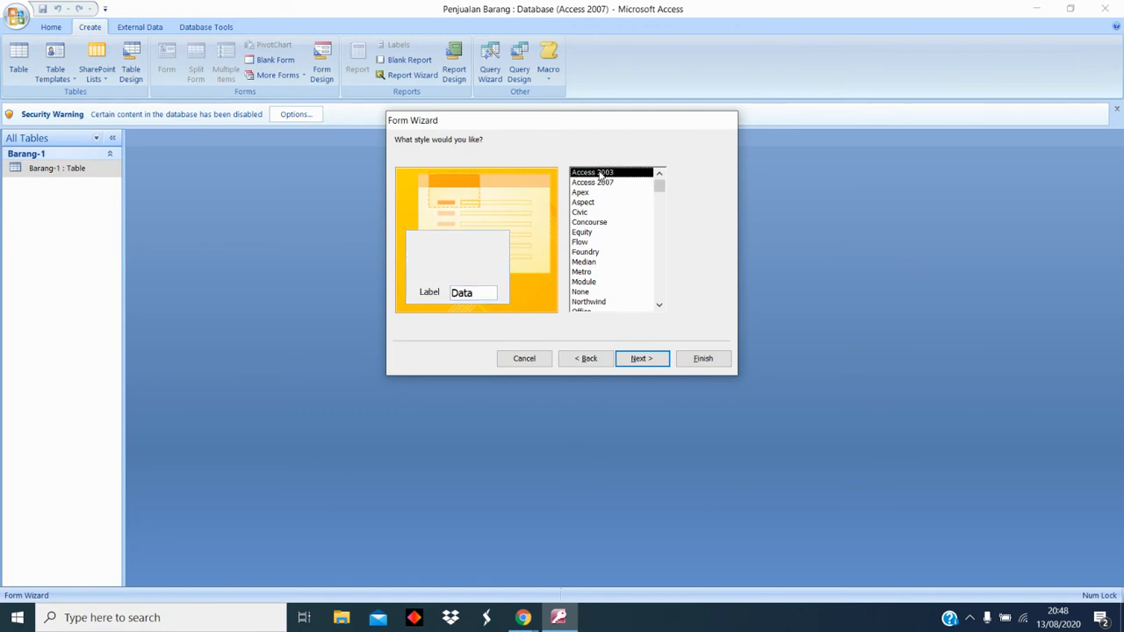
left_click(589, 203)
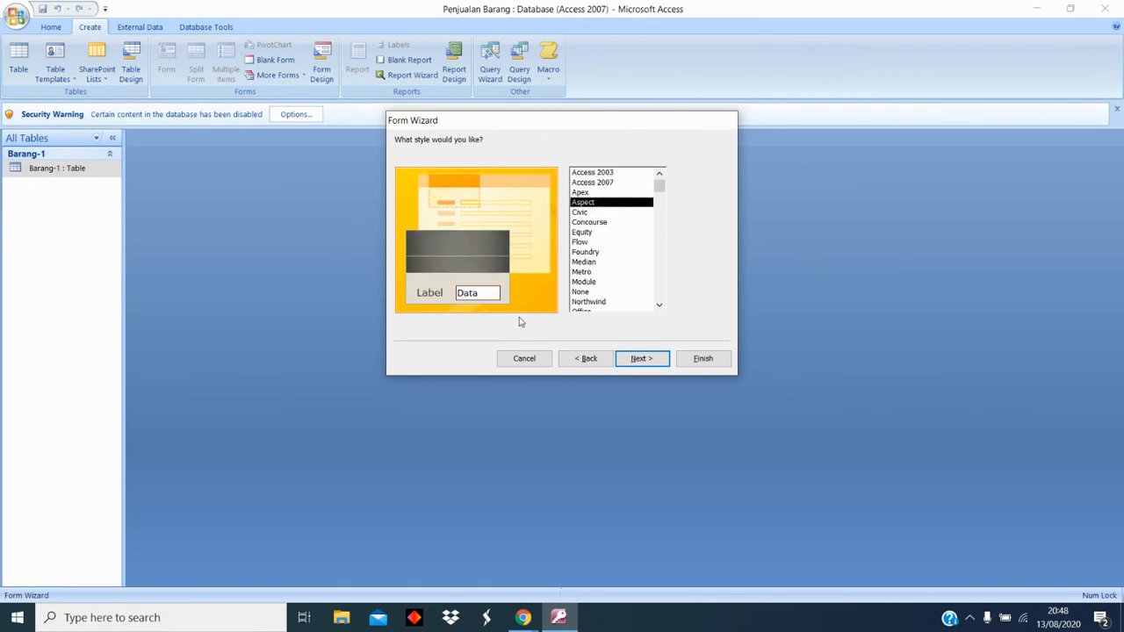
left_click(647, 360)
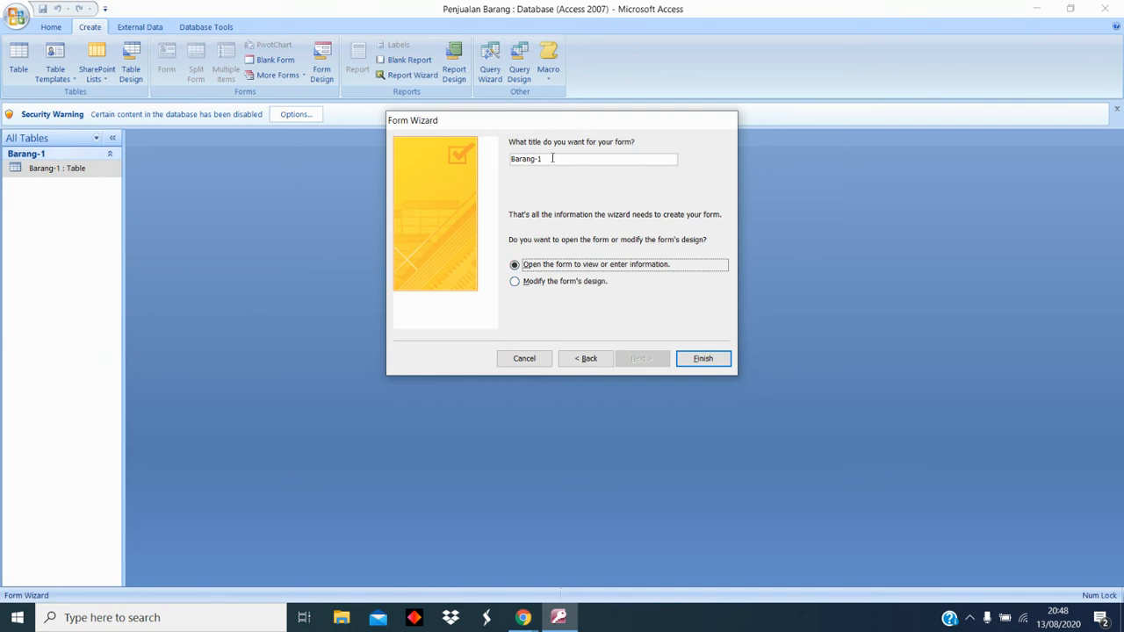
- Title the form Masukkan Barang and finish the wizard with the form opened for viewing or entering information
left_click_drag(552, 158, 452, 151)
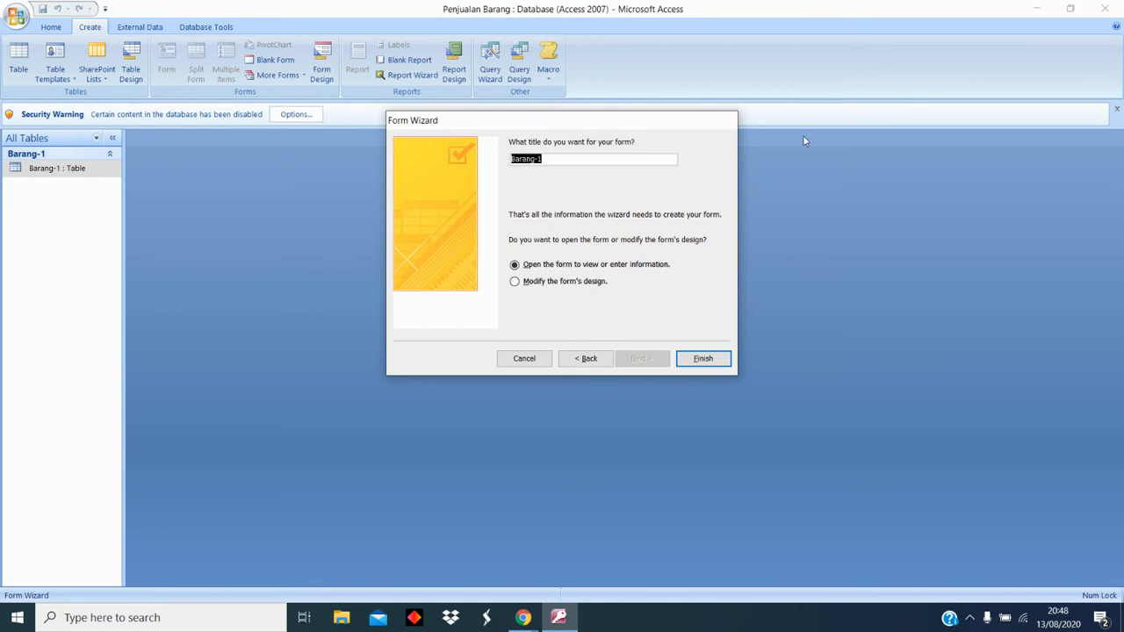
type("IN")
key("BackSpace")
type("IN")
left_click(701, 365)
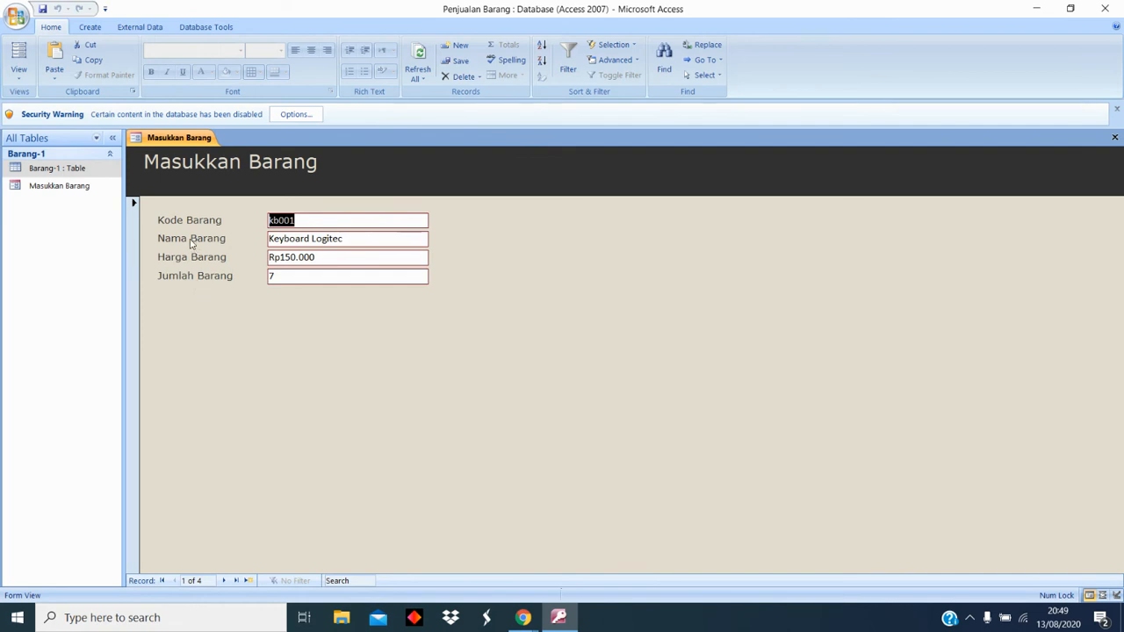
- Browse the records in the Masukkan Barang form through to the blank new record, then return to kb004
left_click(299, 221)
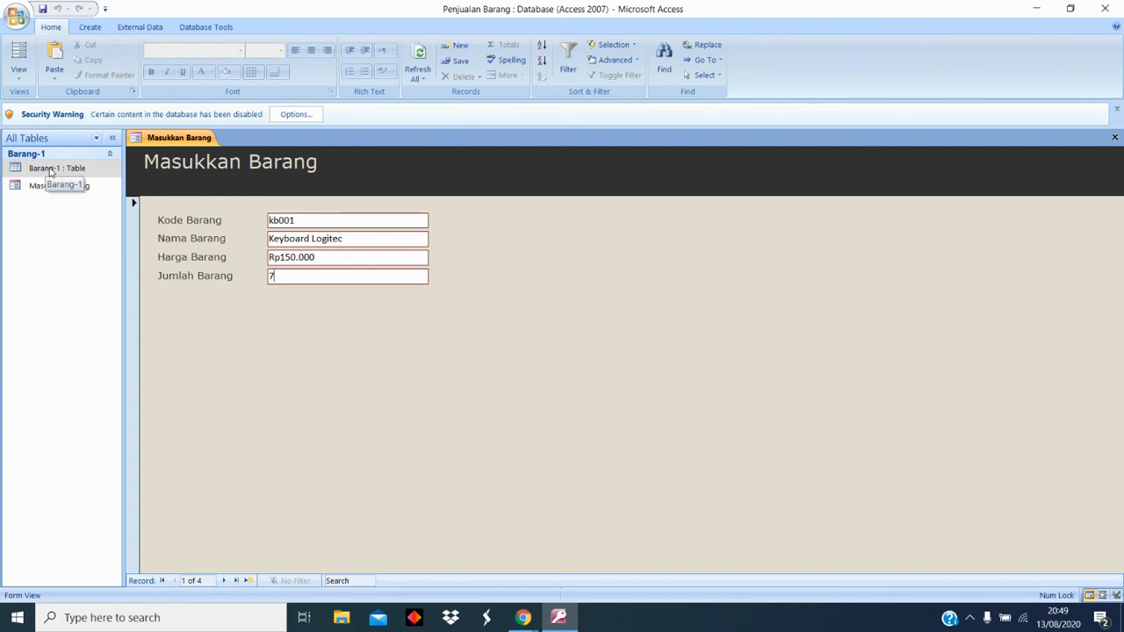
left_click(225, 581)
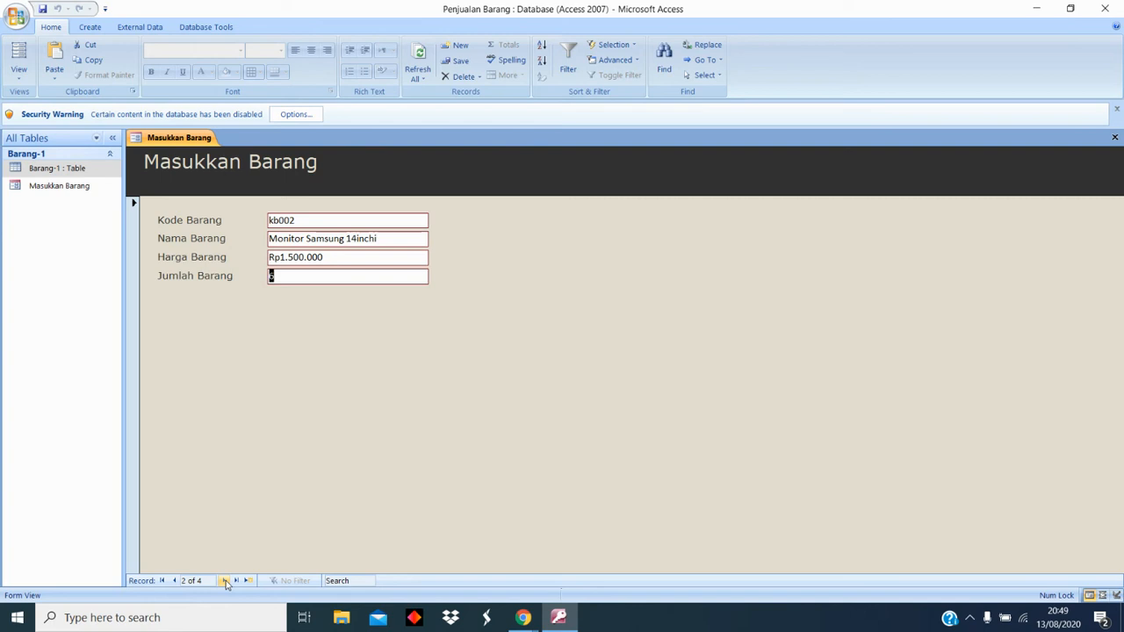
left_click(225, 582)
left_click(225, 581)
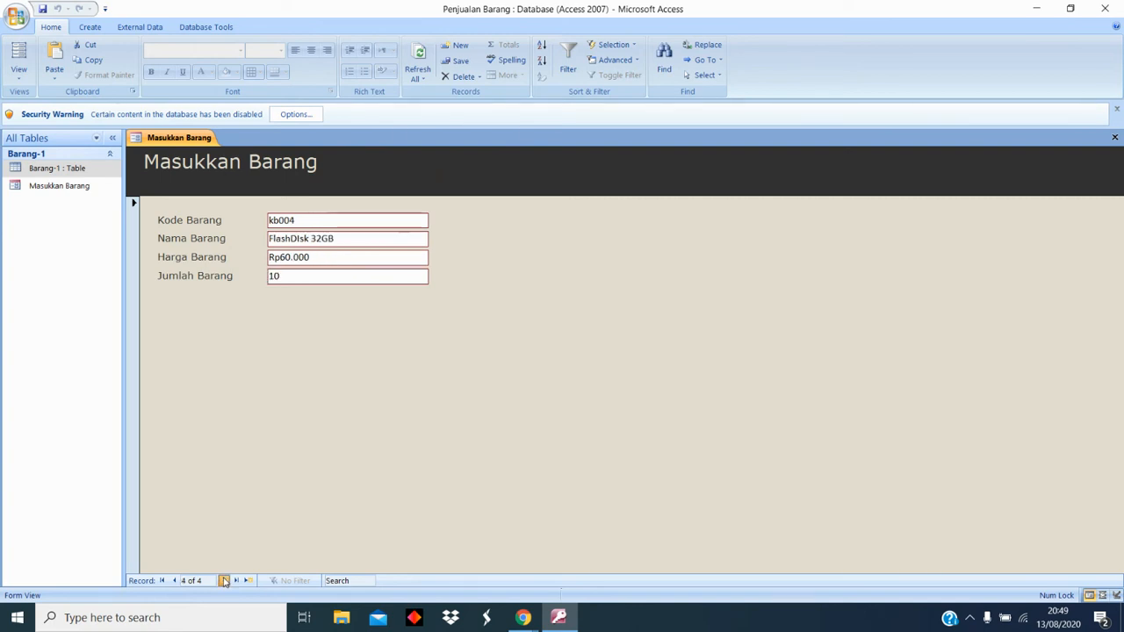
left_click(225, 581)
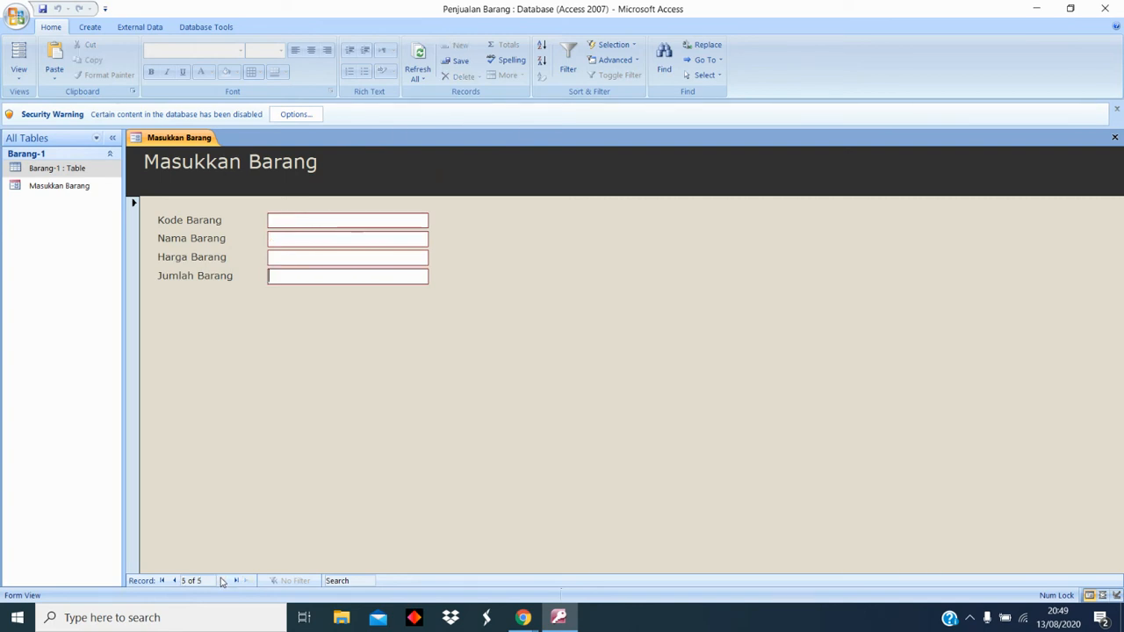
left_click(174, 581)
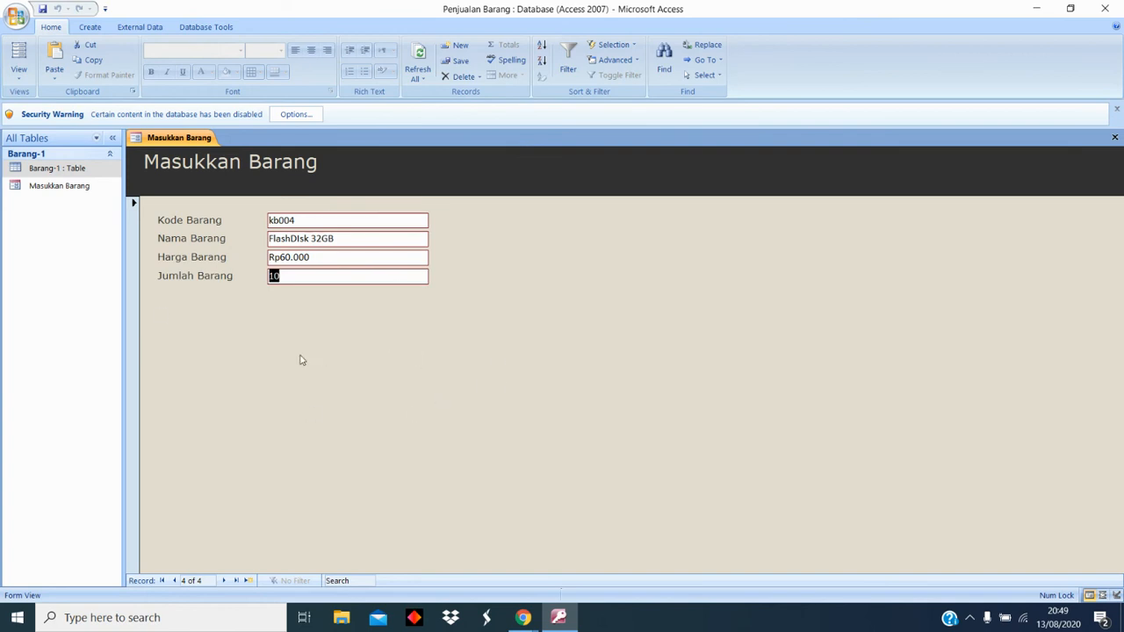
- Save the Masukkan Barang form and close all open objects
right_click(167, 143)
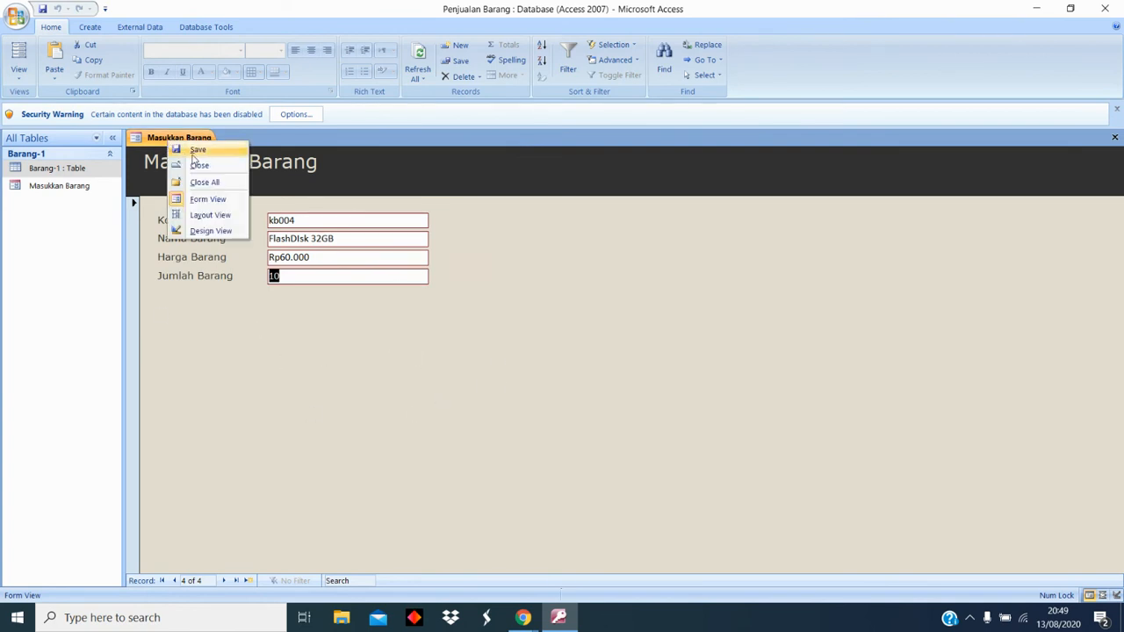
left_click(207, 155)
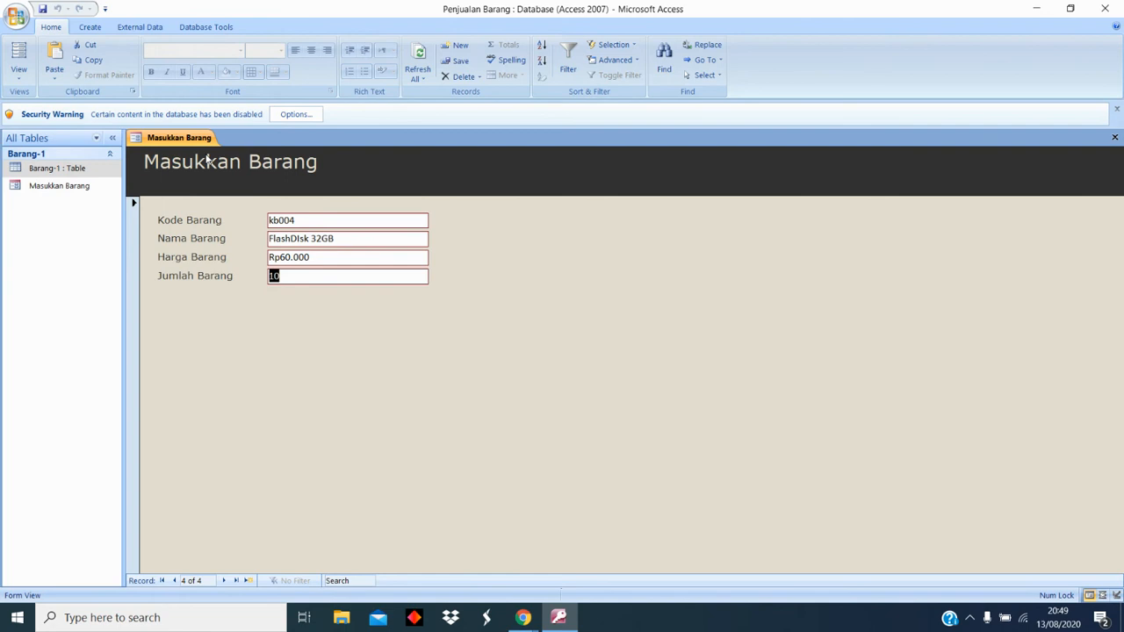
right_click(193, 140)
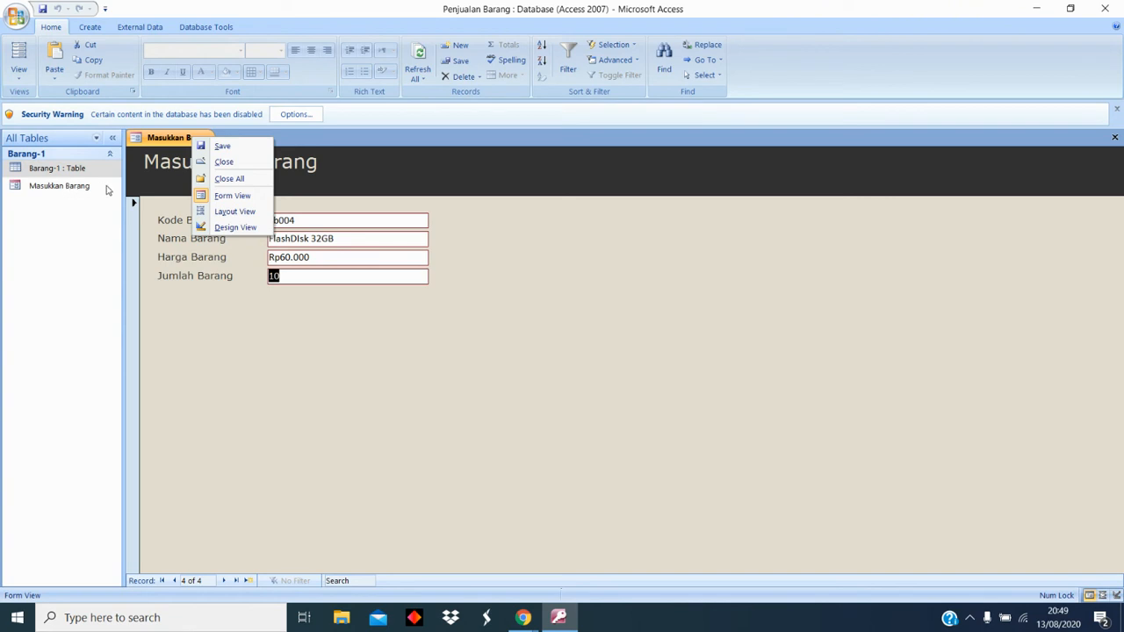
left_click(224, 149)
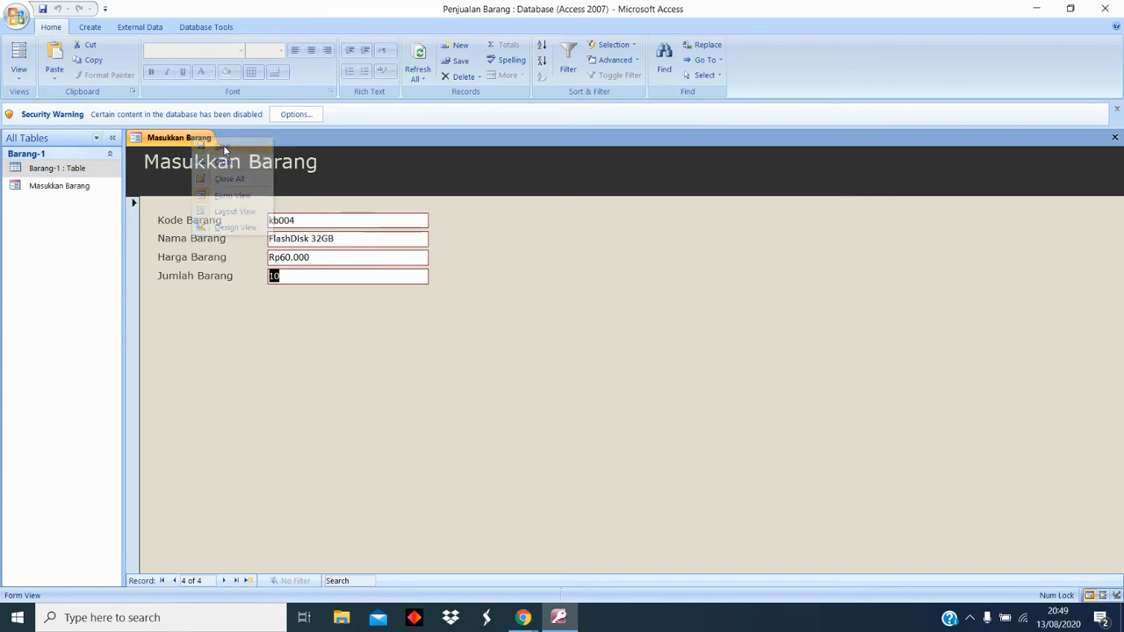
right_click(173, 139)
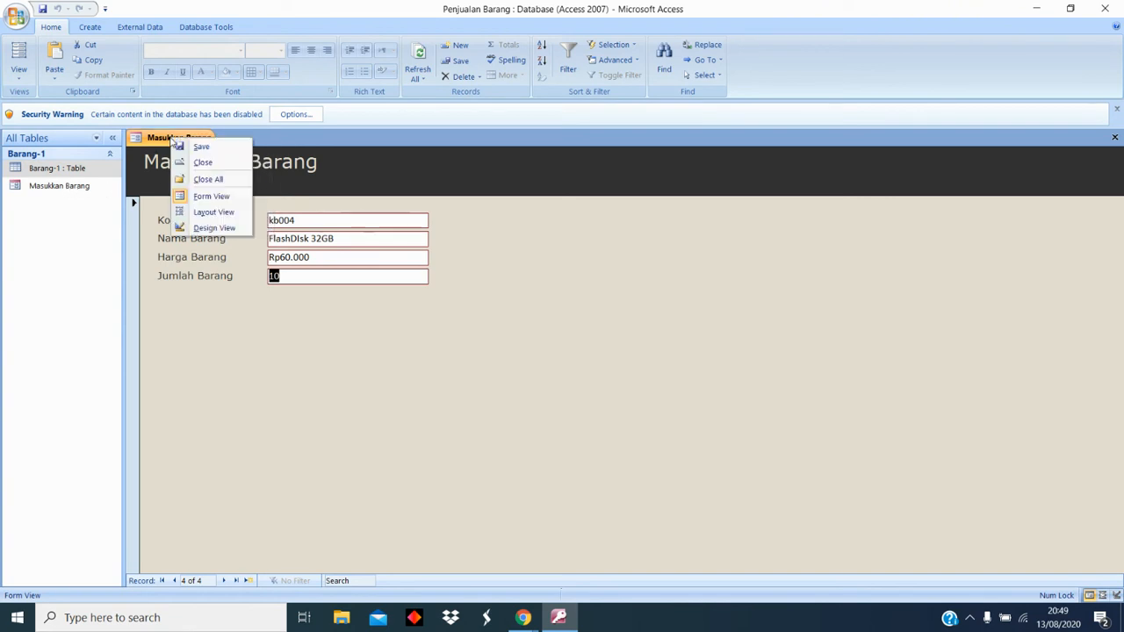
left_click(211, 179)
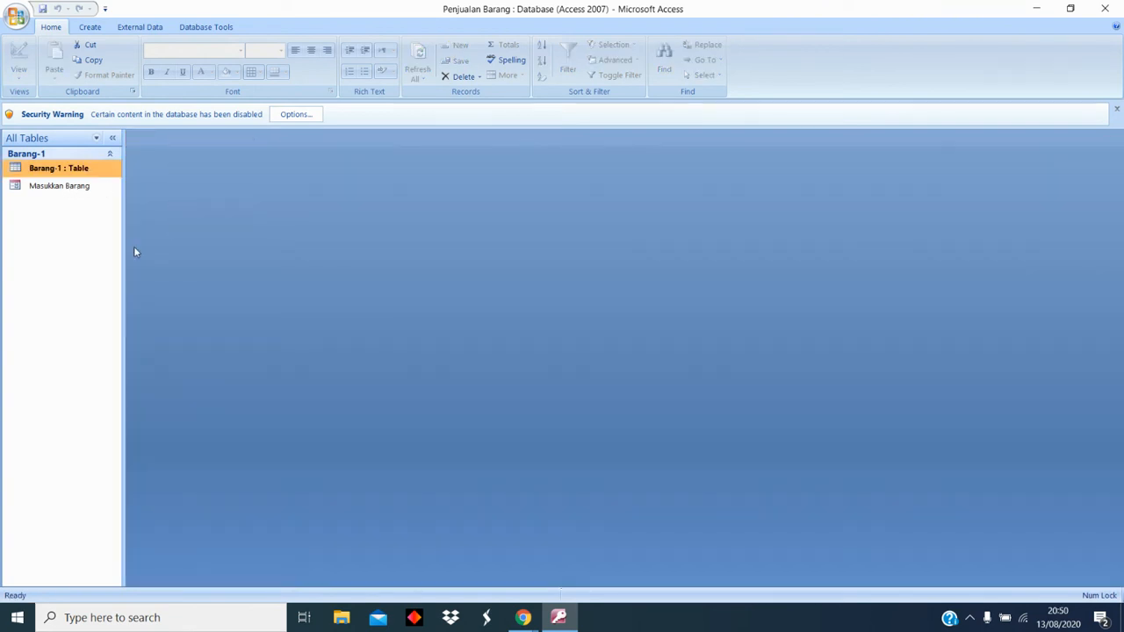
- Open the Barang-1 table in datasheet view and go to the Kode Barang cell of the blank new row
left_click(53, 191)
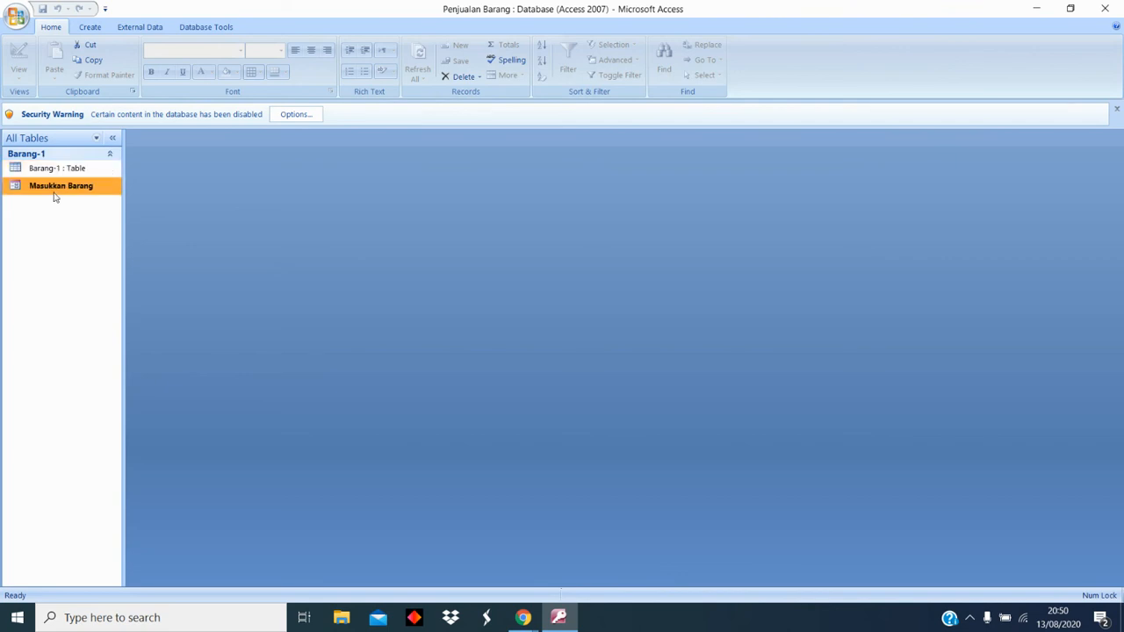
left_click(53, 169)
left_click(55, 188)
double_click(50, 169)
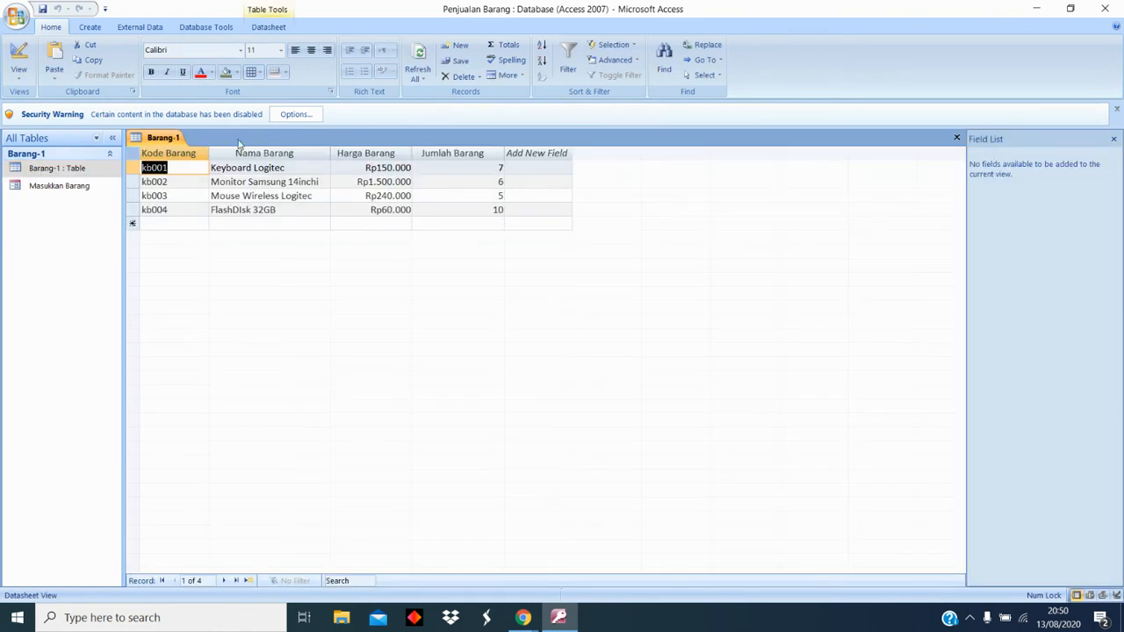
left_click(162, 225)
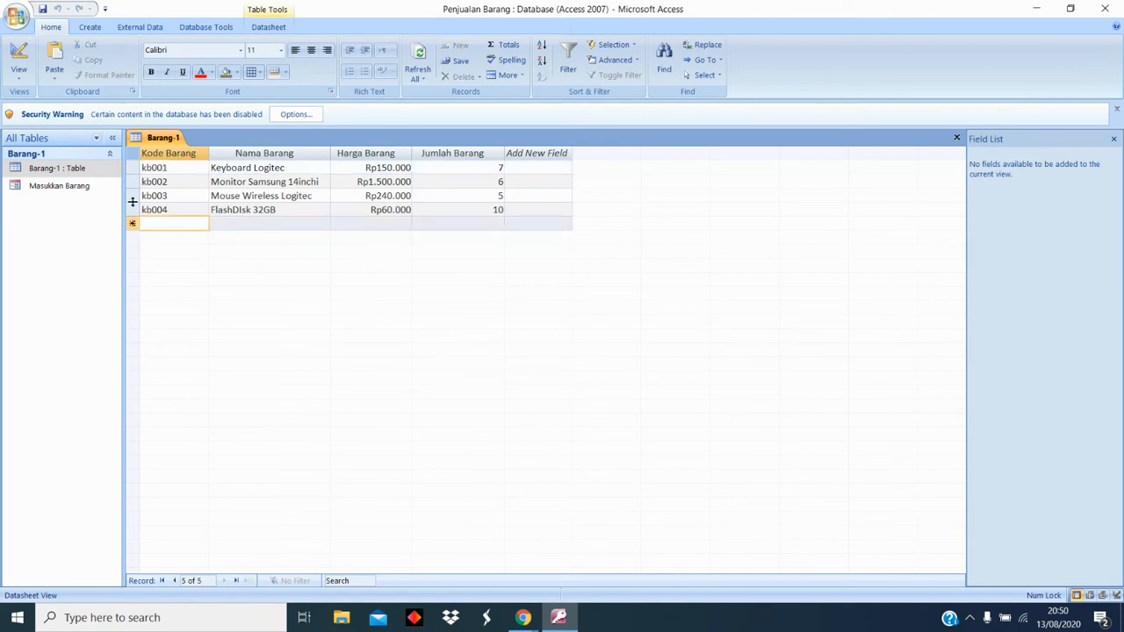
- Open the Masukkan Barang form alongside the Barang-1 table
left_click(71, 188)
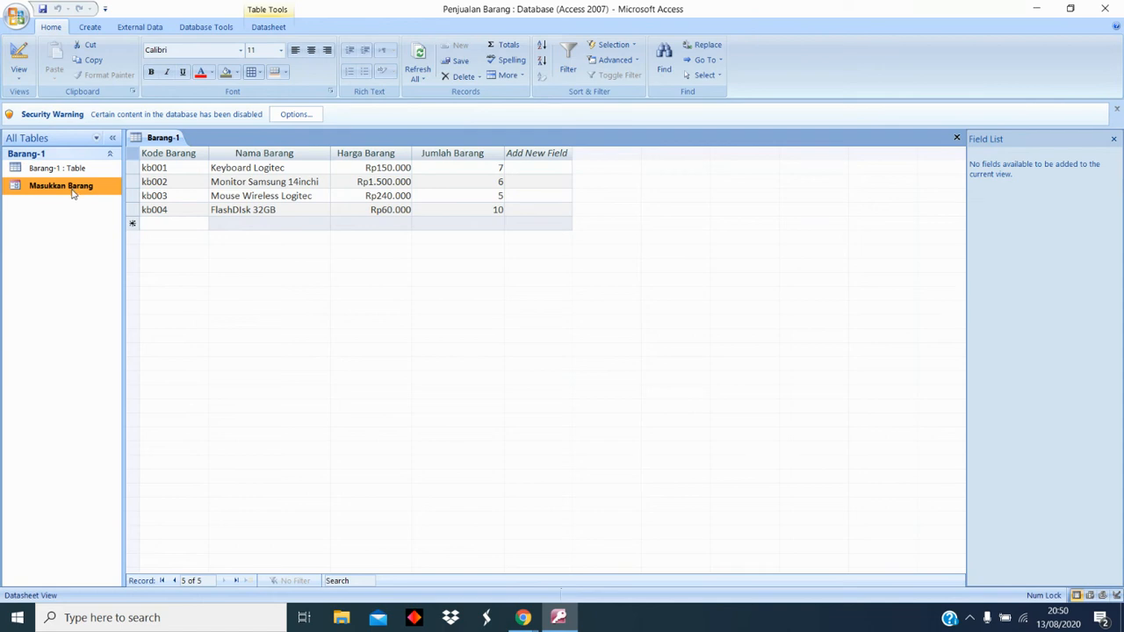
double_click(73, 191)
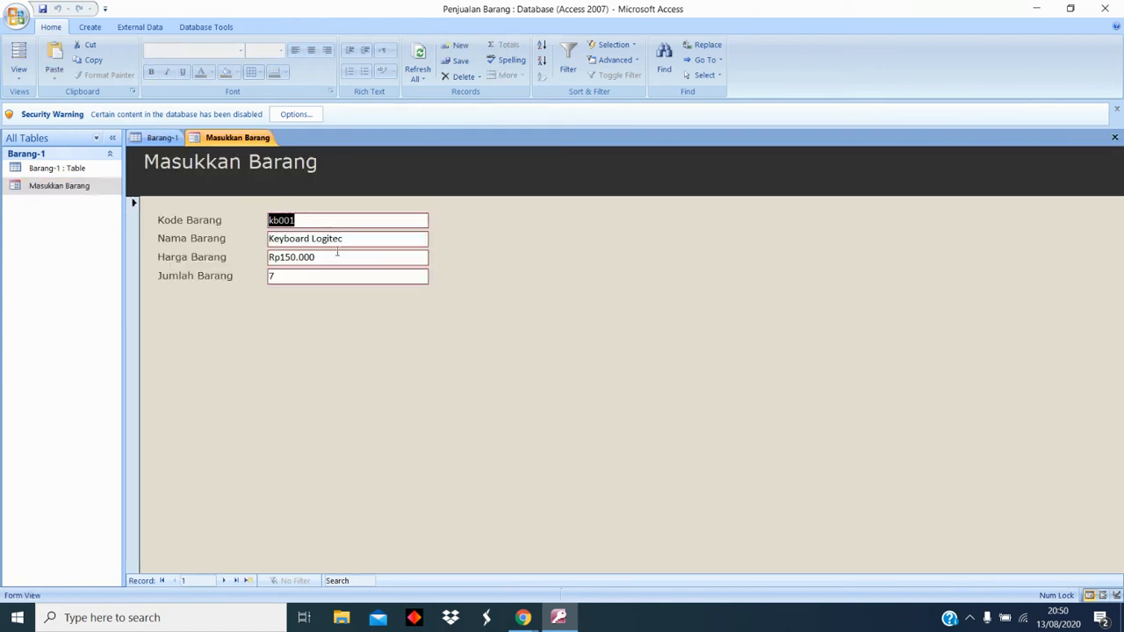
- Add a new record in the Masukkan Barang form: code kd005, name Printer HP, price 3200000, quantity 4
left_click(222, 581)
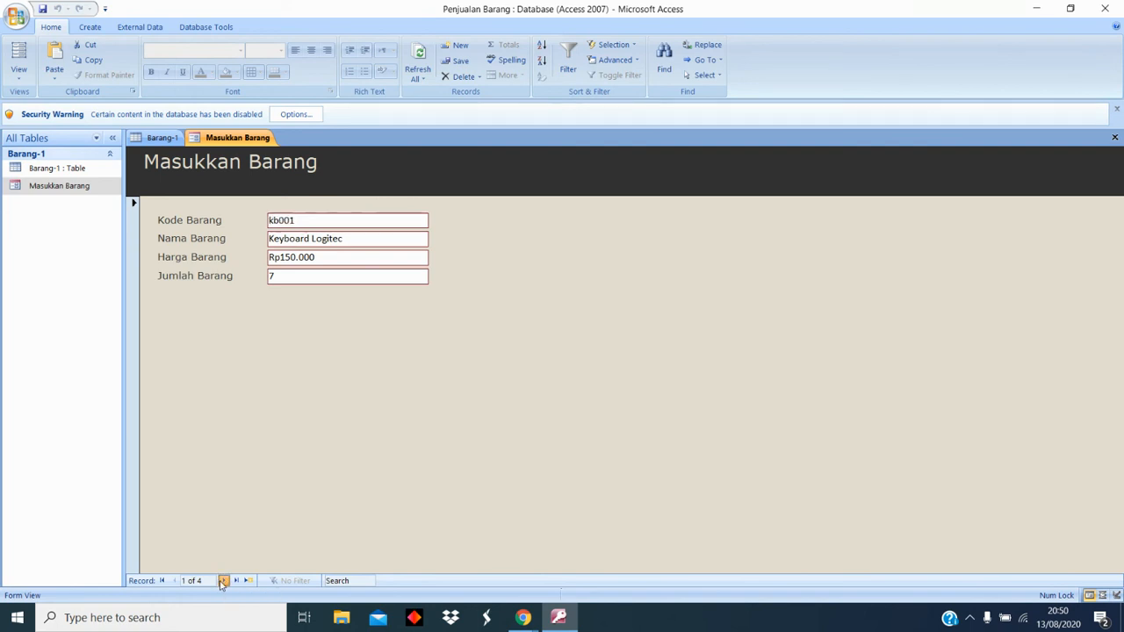
left_click(223, 581)
left_click(223, 581)
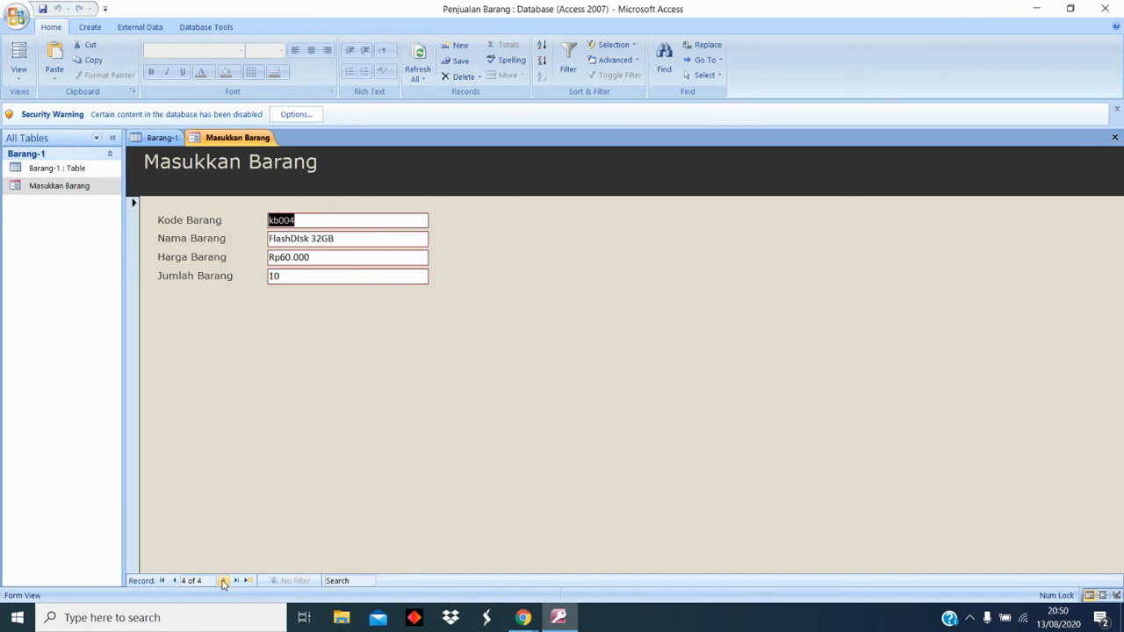
left_click(223, 582)
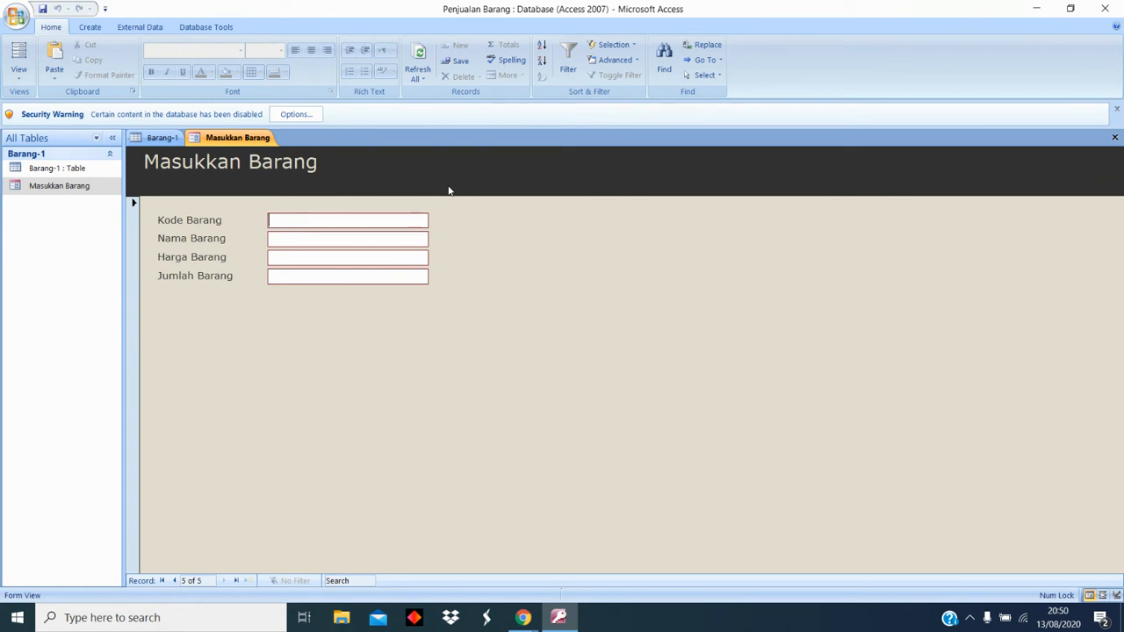
type("kd005")
type("r")
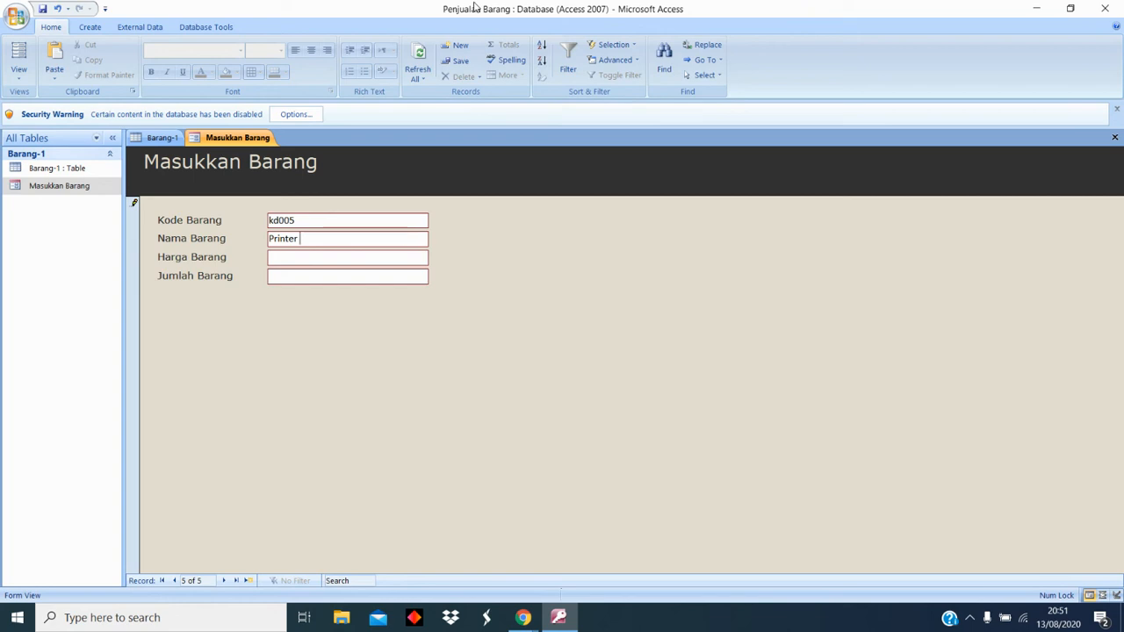
type(" HP")
left_click(310, 259)
type("3200000")
left_click(302, 279)
key("Tab")
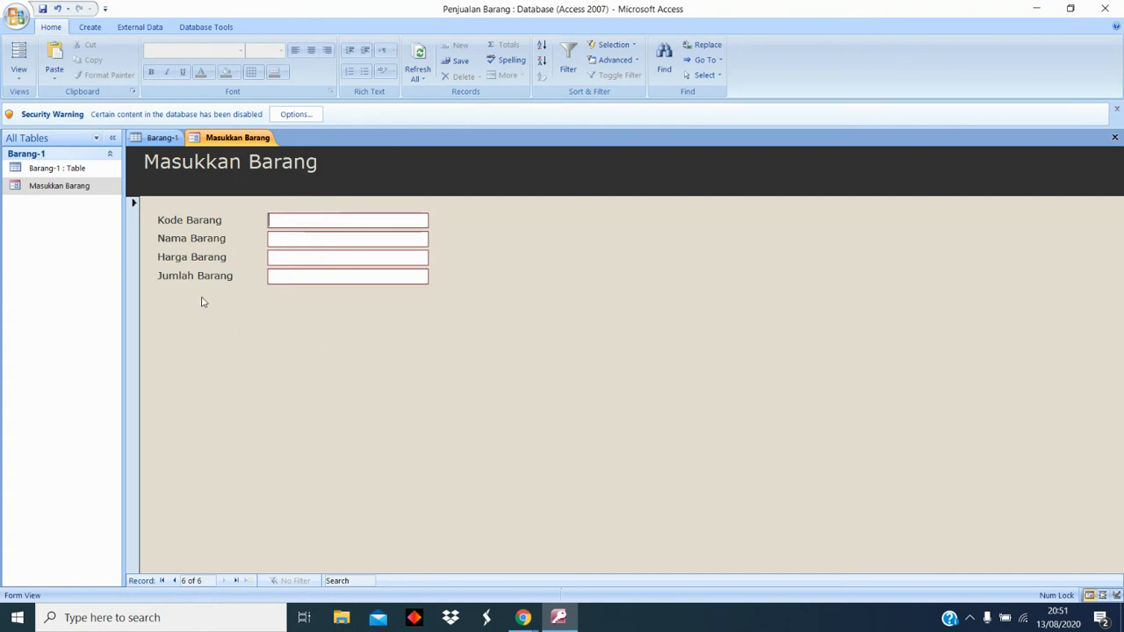
- Browse back through the form's records from the blank new record to the first one
left_click(174, 582)
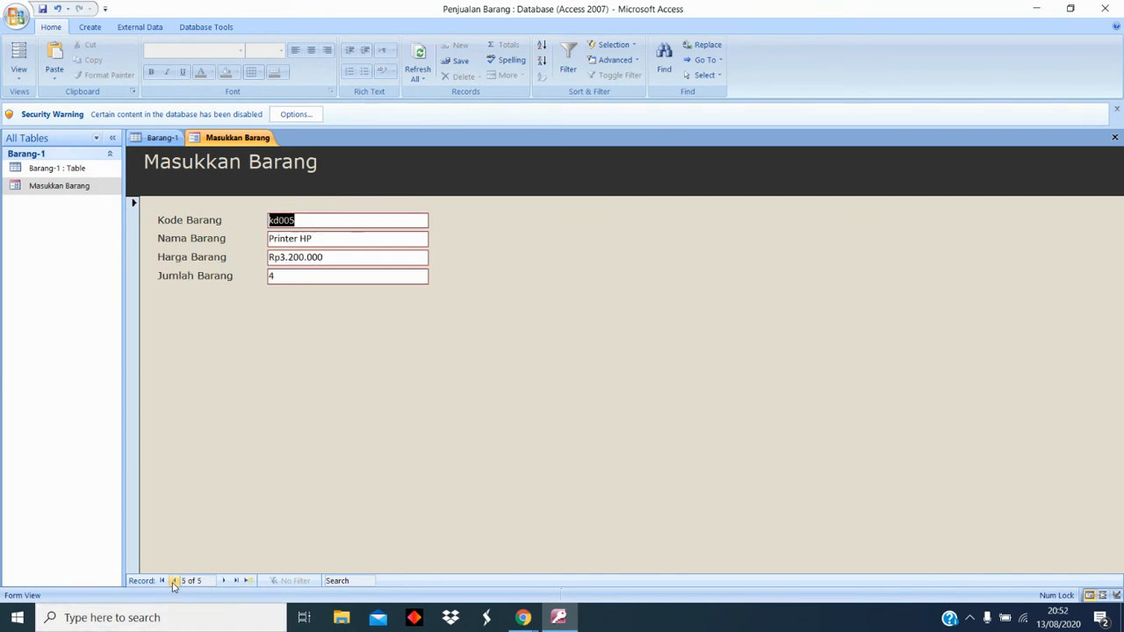
left_click(174, 582)
left_click(174, 582)
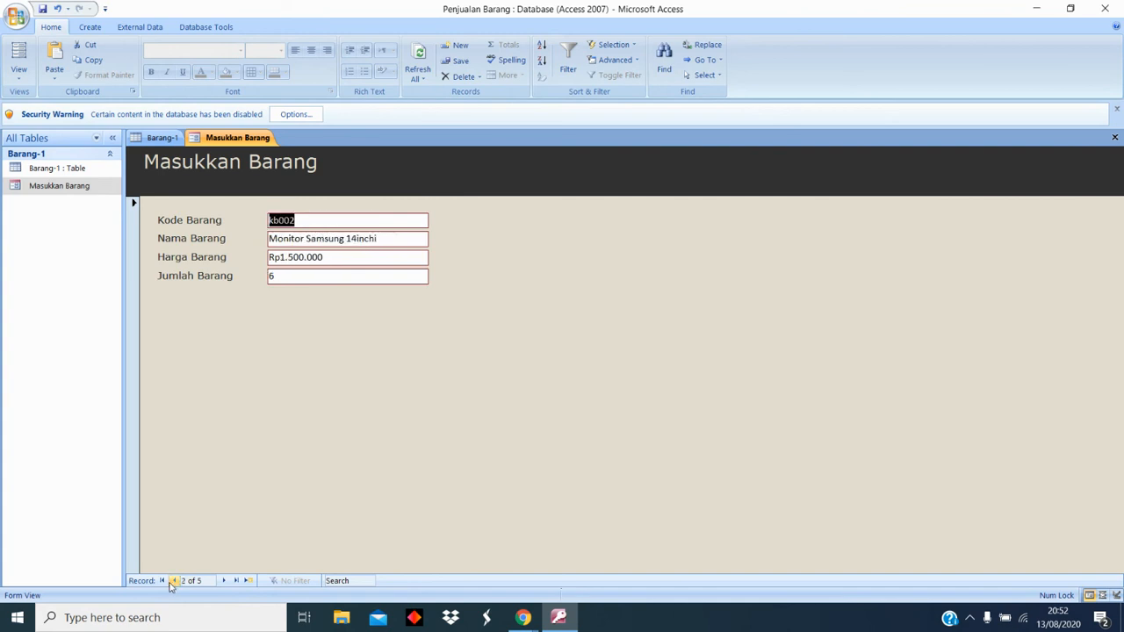
left_click(161, 582)
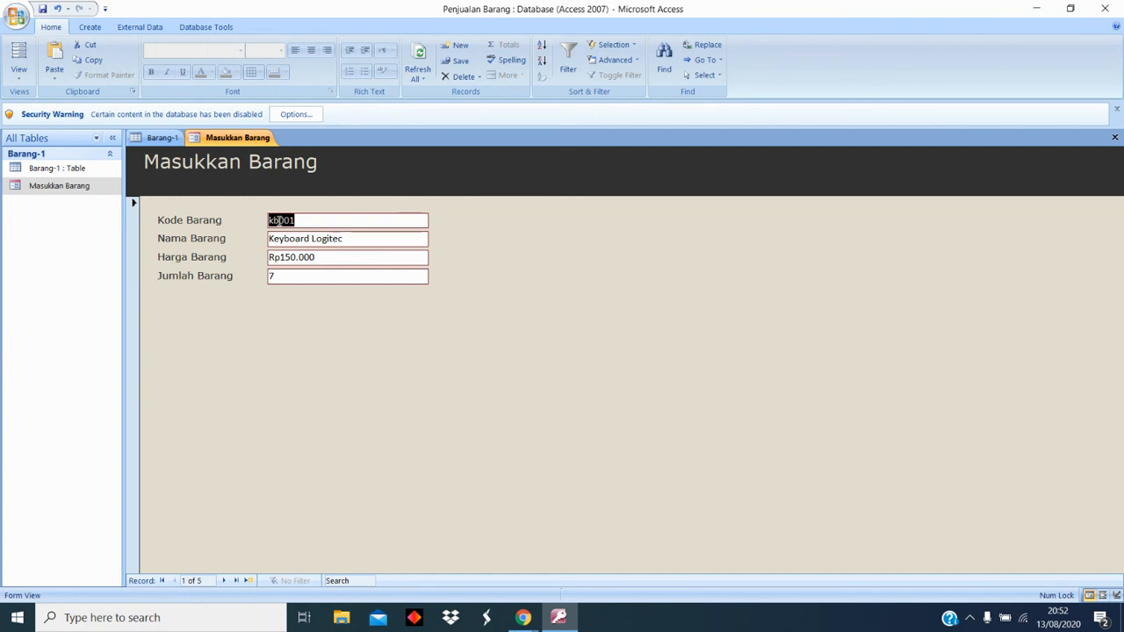
- Close and reopen the Barang-1 table to refresh it, and review its rows down to kd005
double_click(38, 175)
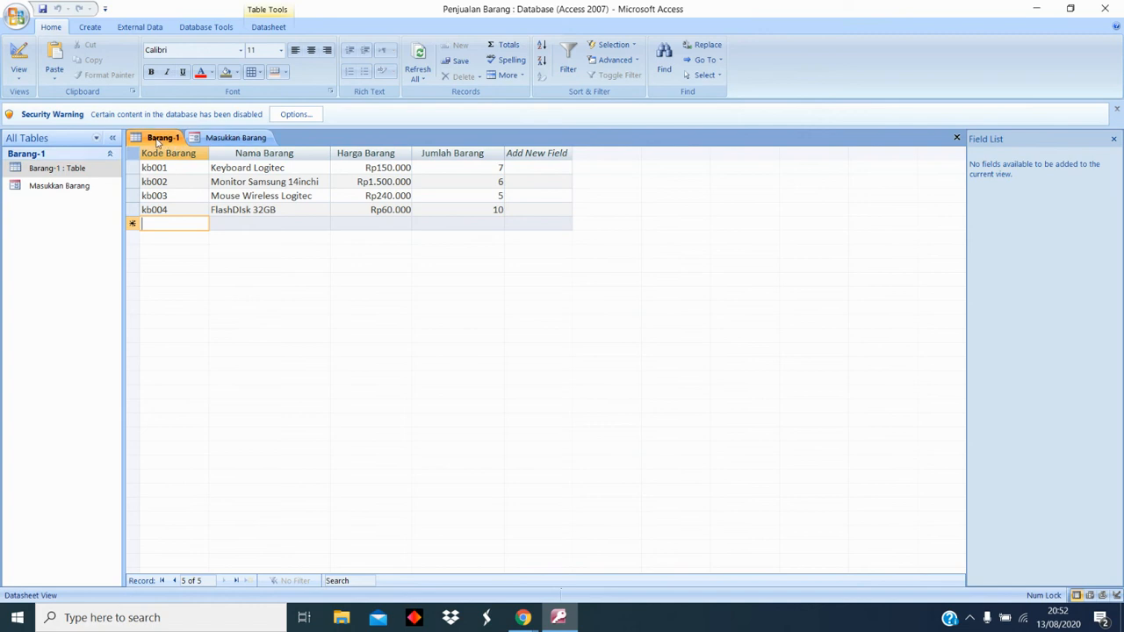
right_click(158, 143)
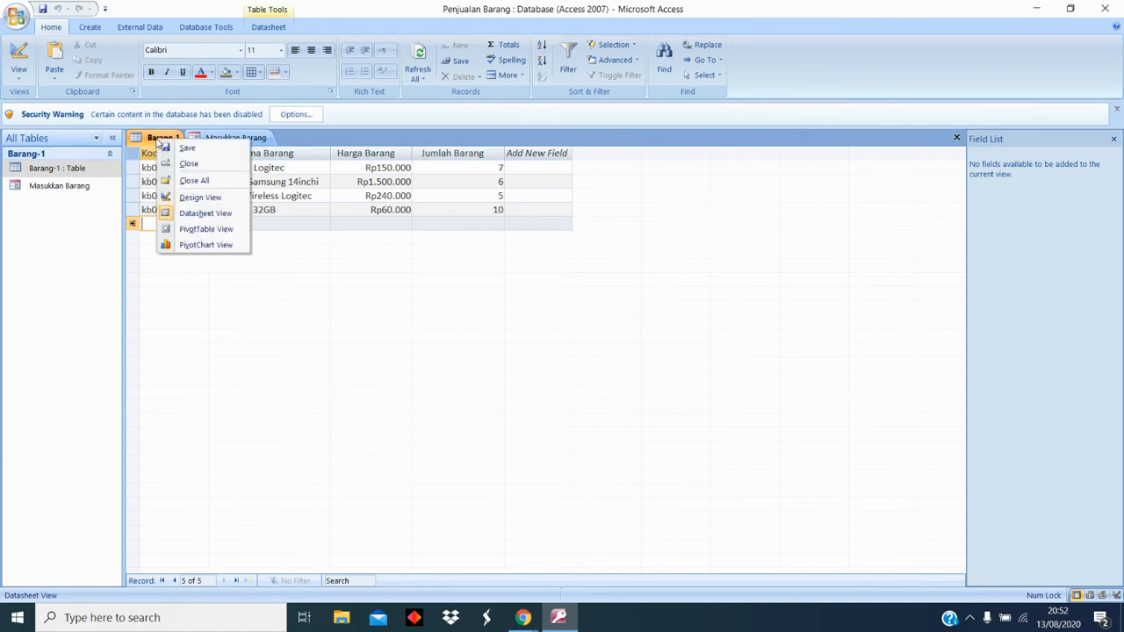
left_click(196, 169)
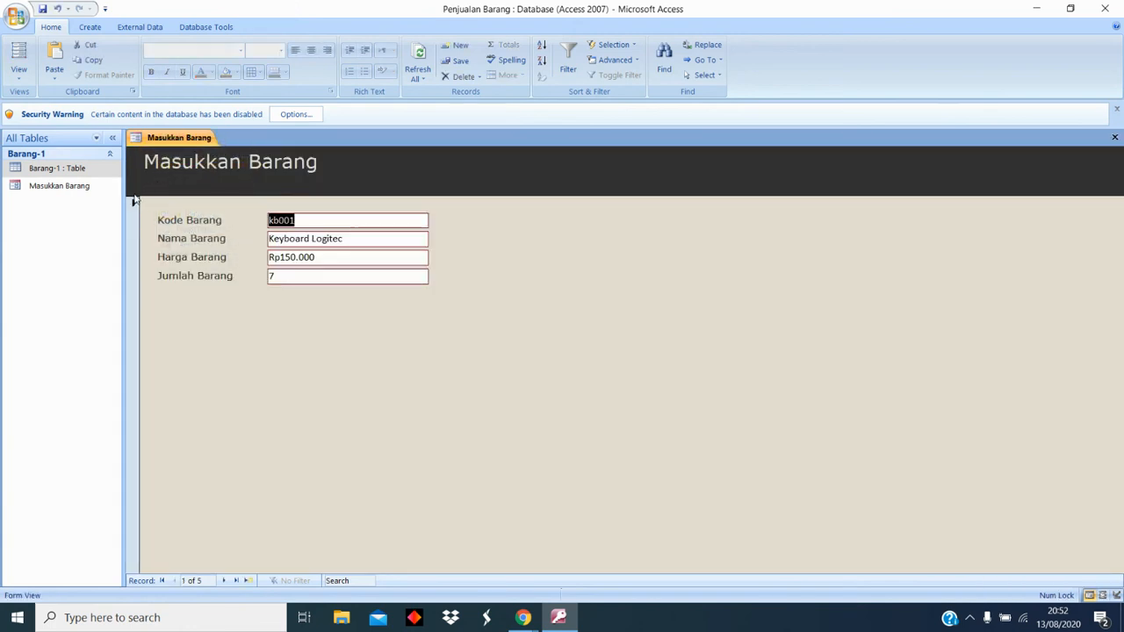
double_click(35, 169)
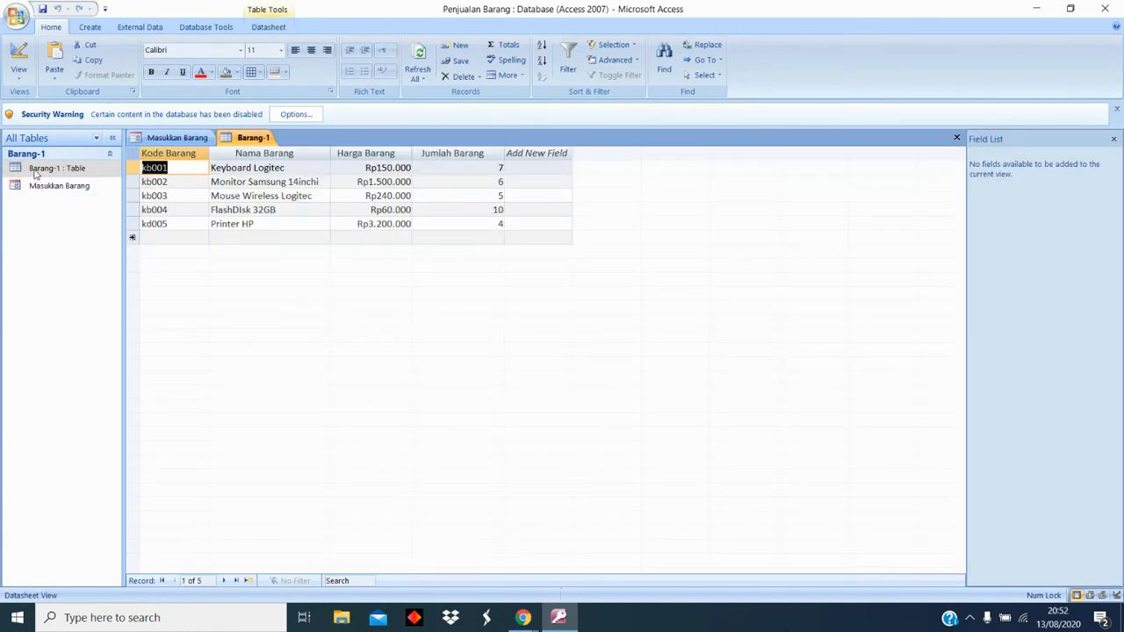
left_click(173, 184)
left_click(177, 195)
left_click(176, 211)
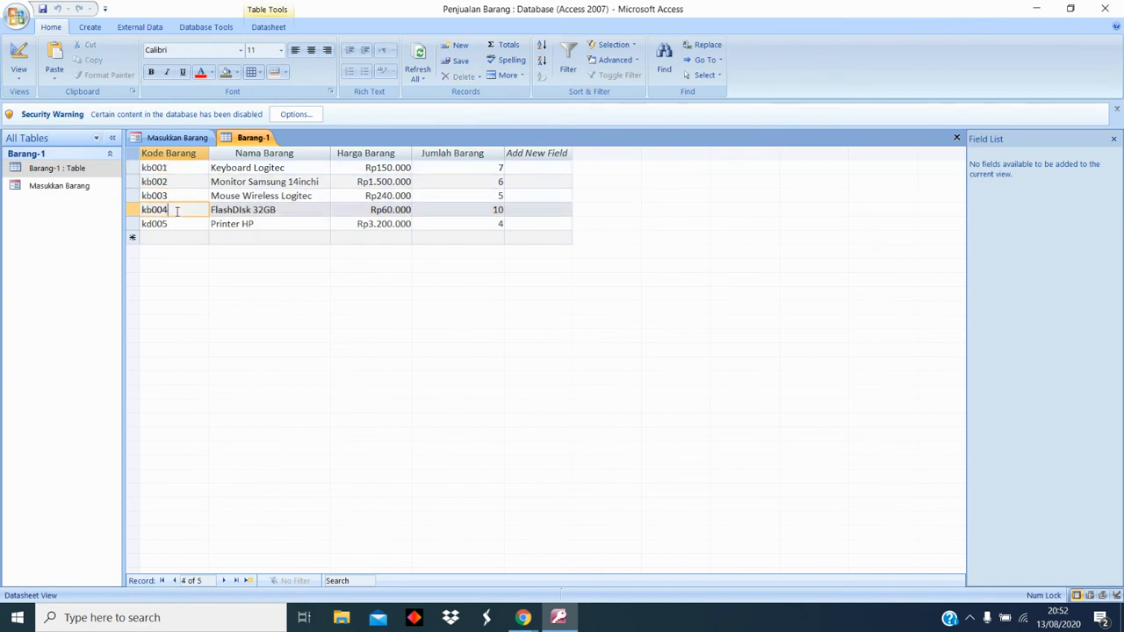
left_click(171, 224)
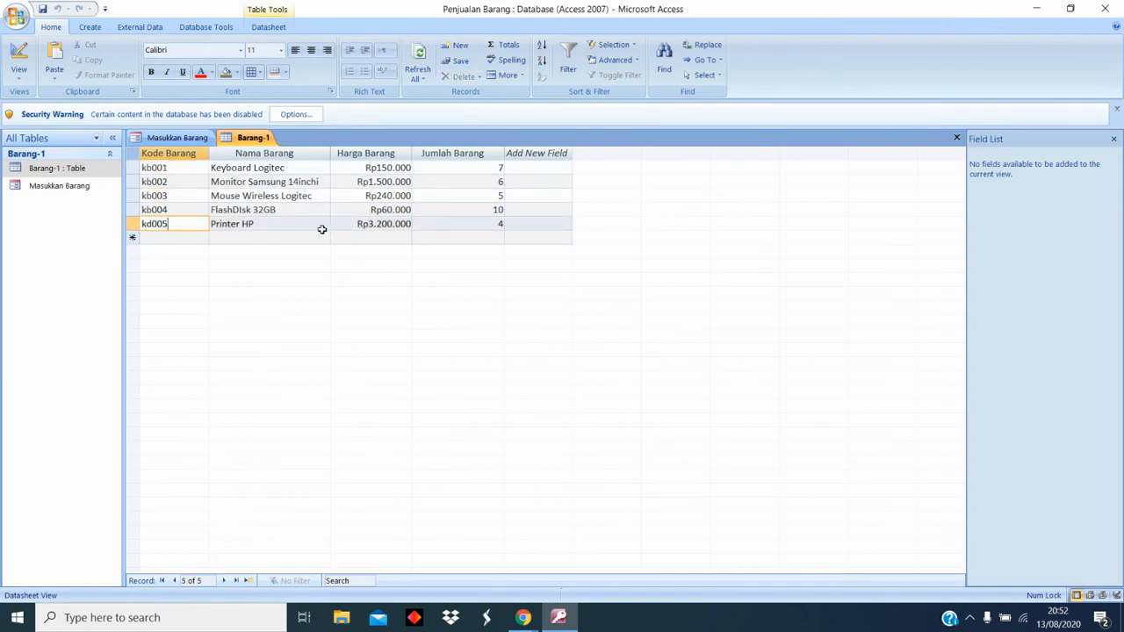
- Return to the Masukkan Barang form and move through its records to the blank new one, rechecking kd005
left_click(53, 187)
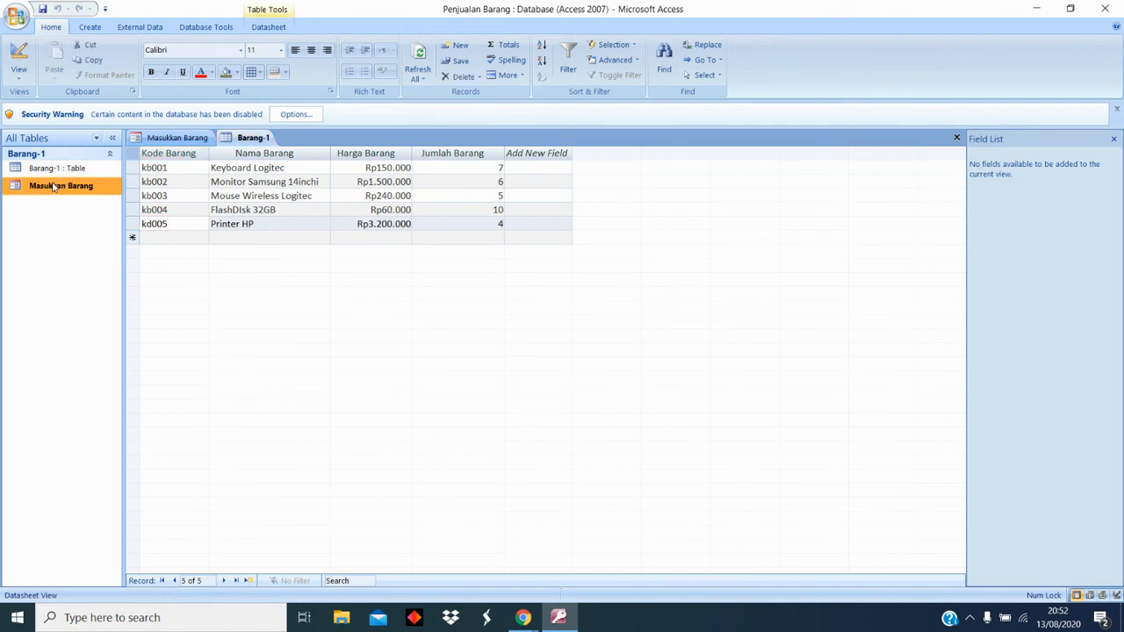
double_click(53, 187)
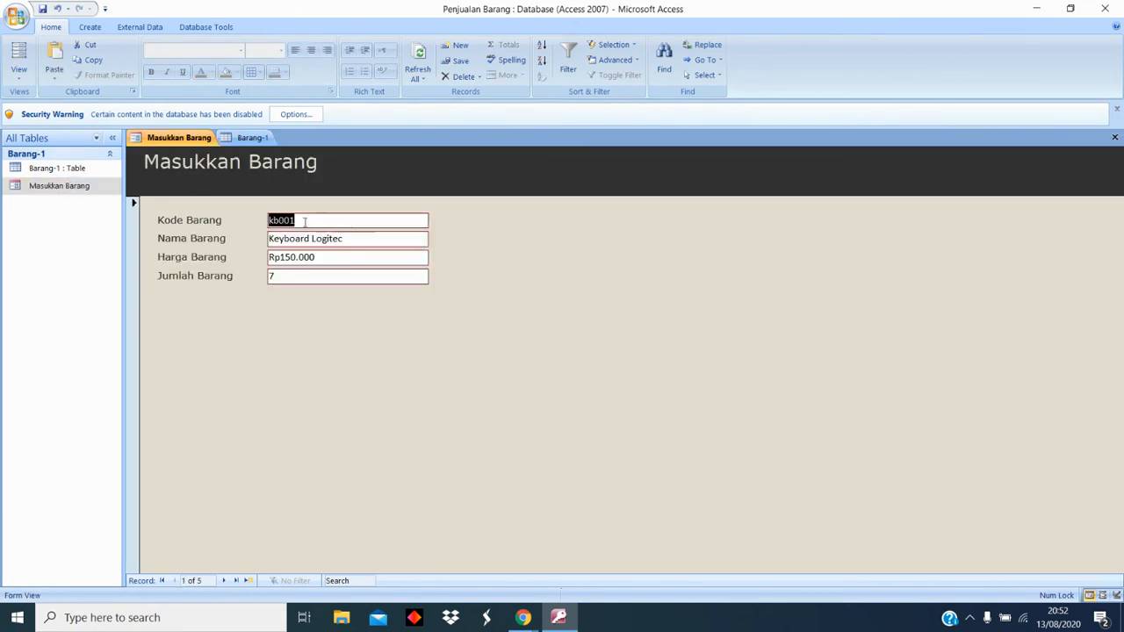
left_click(224, 582)
left_click(224, 581)
left_click(224, 582)
left_click(224, 581)
left_click(224, 581)
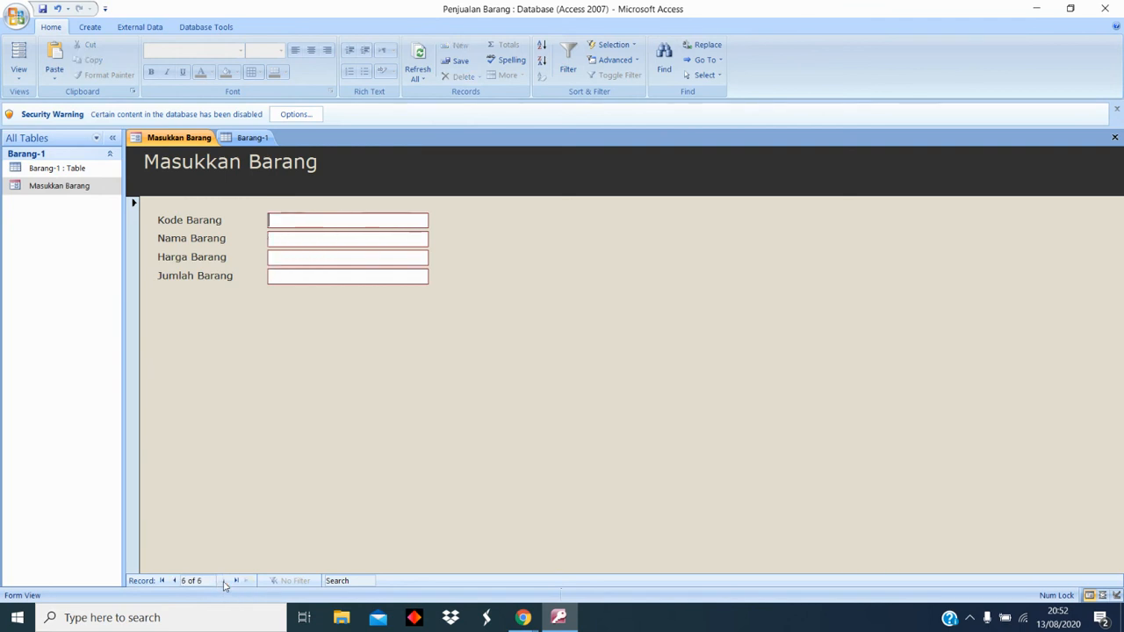
left_click(174, 580)
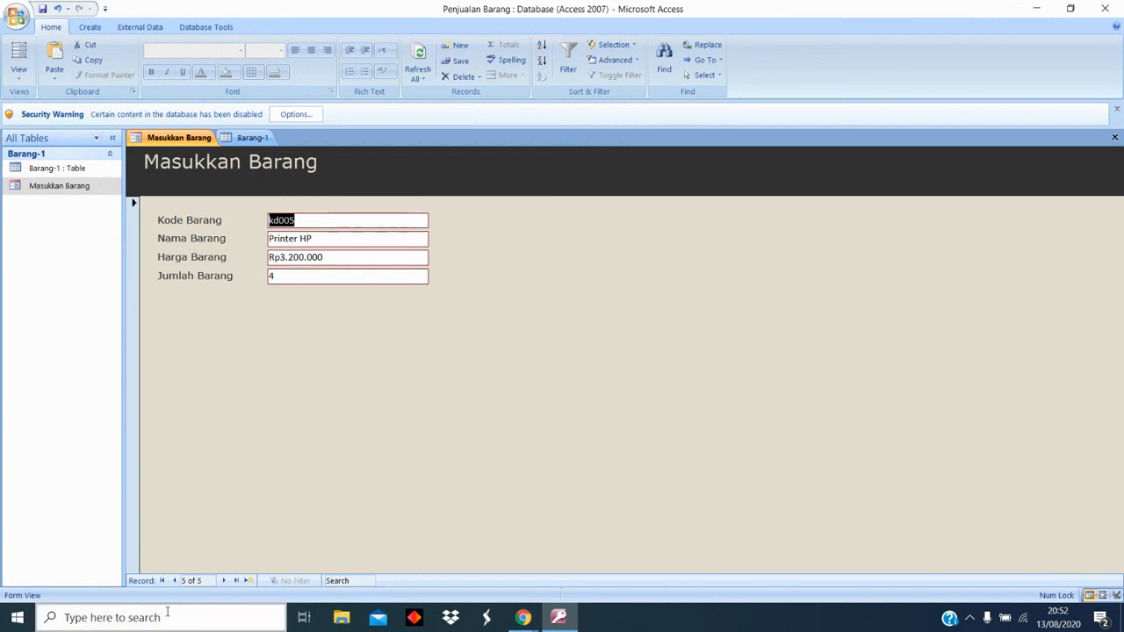
left_click(224, 581)
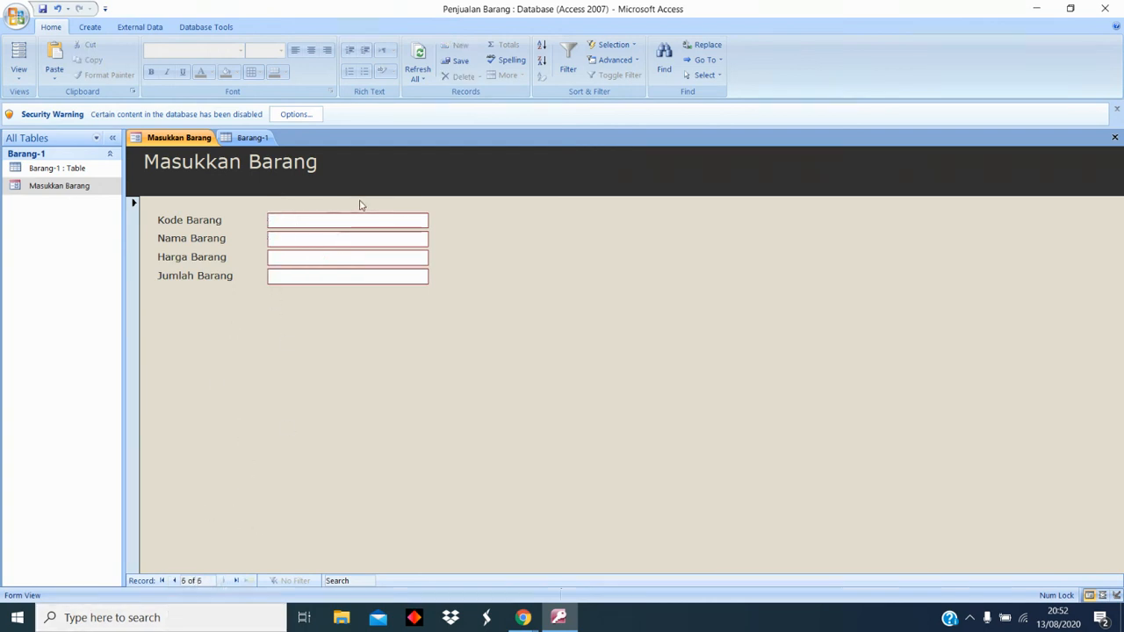
left_click(174, 581)
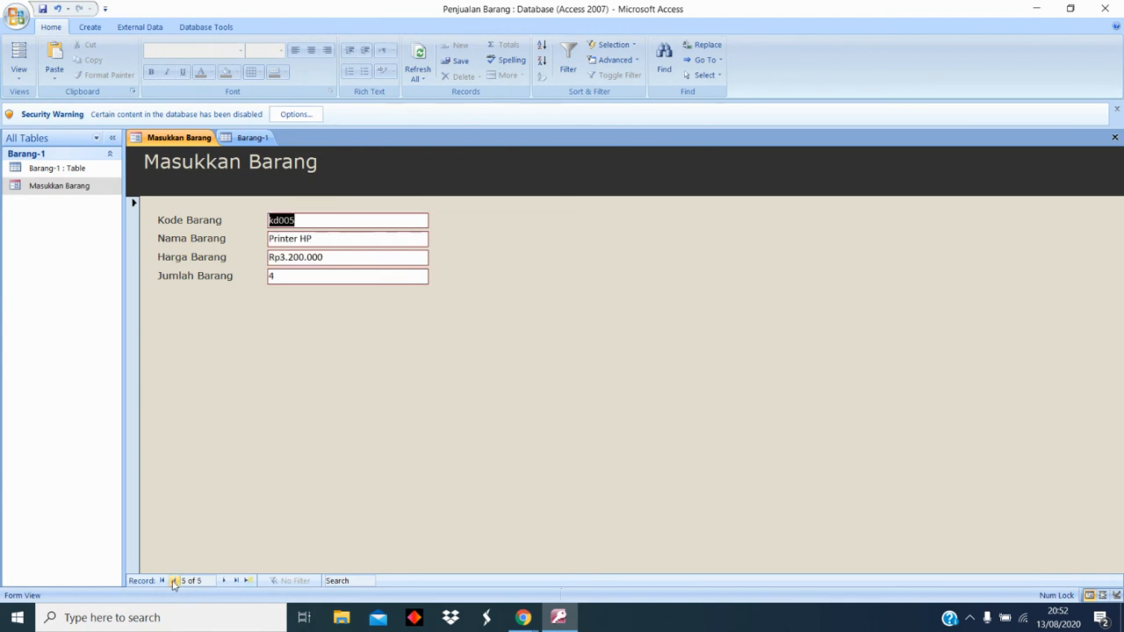
left_click(224, 581)
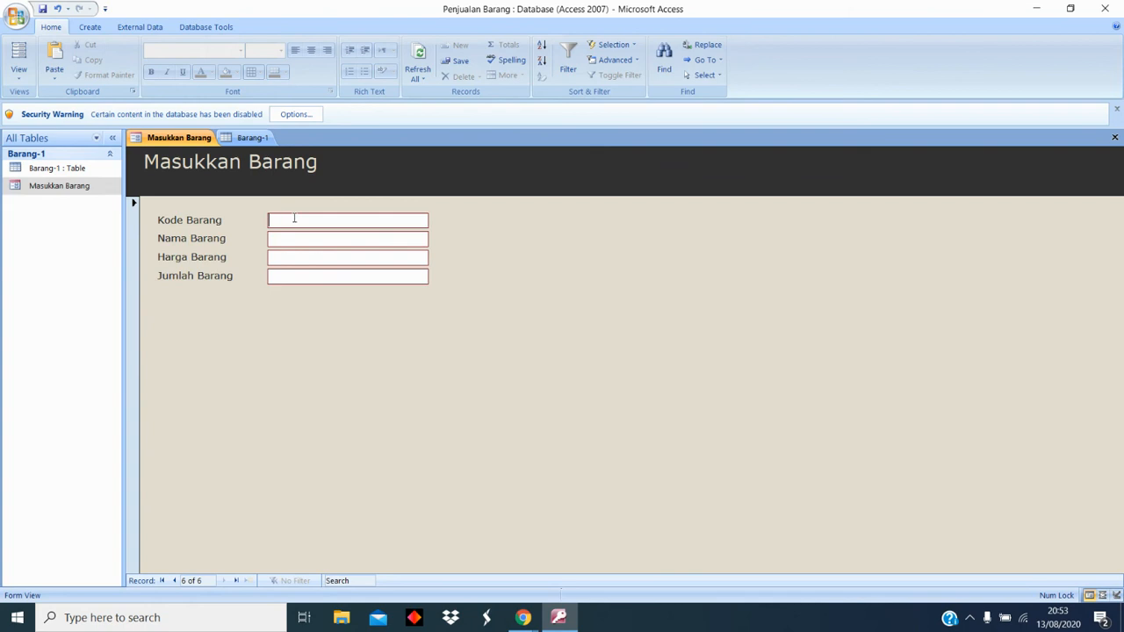
- Fill in the new record with code kd006, name external harddisk 1TB, price 900000 and quantity 3, and commit it
type("kd006")
left_click(294, 238)
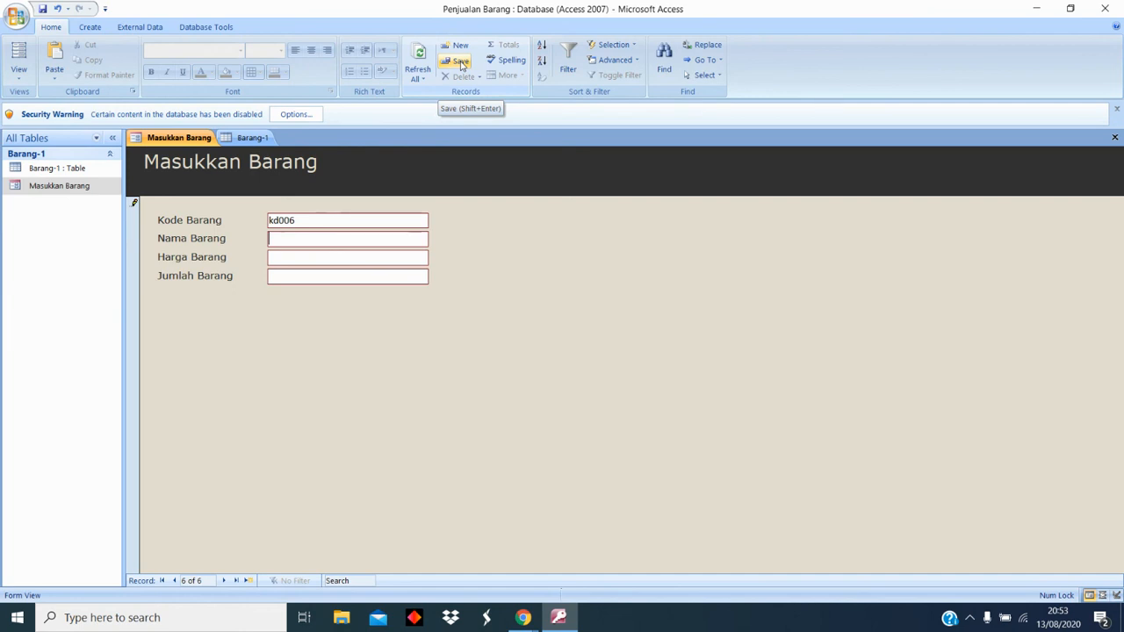
type("e")
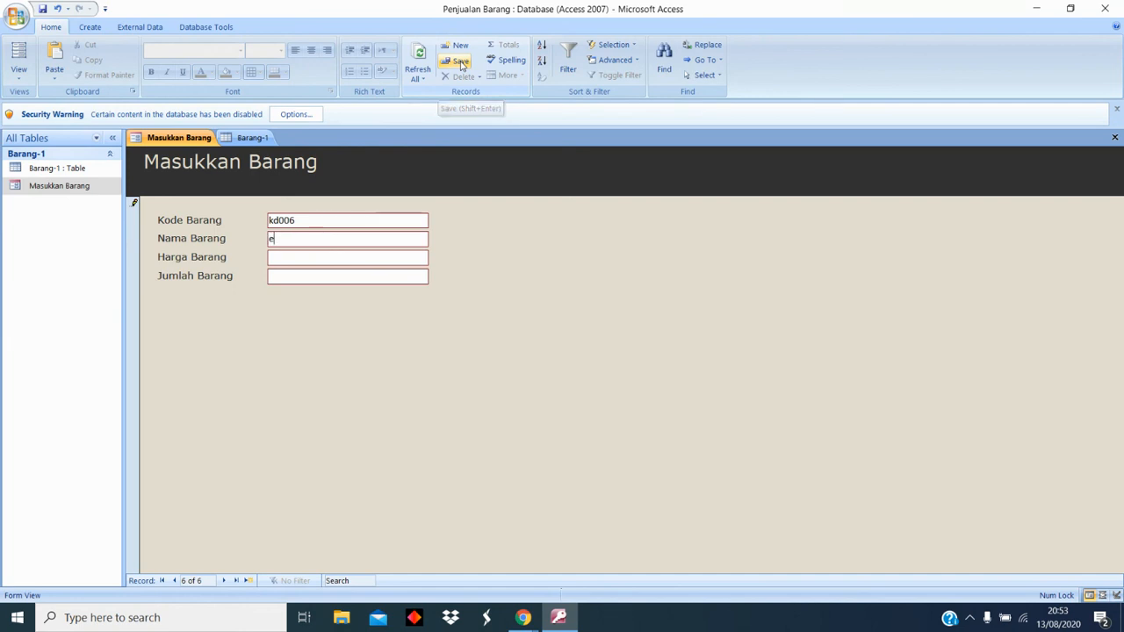
type("xter")
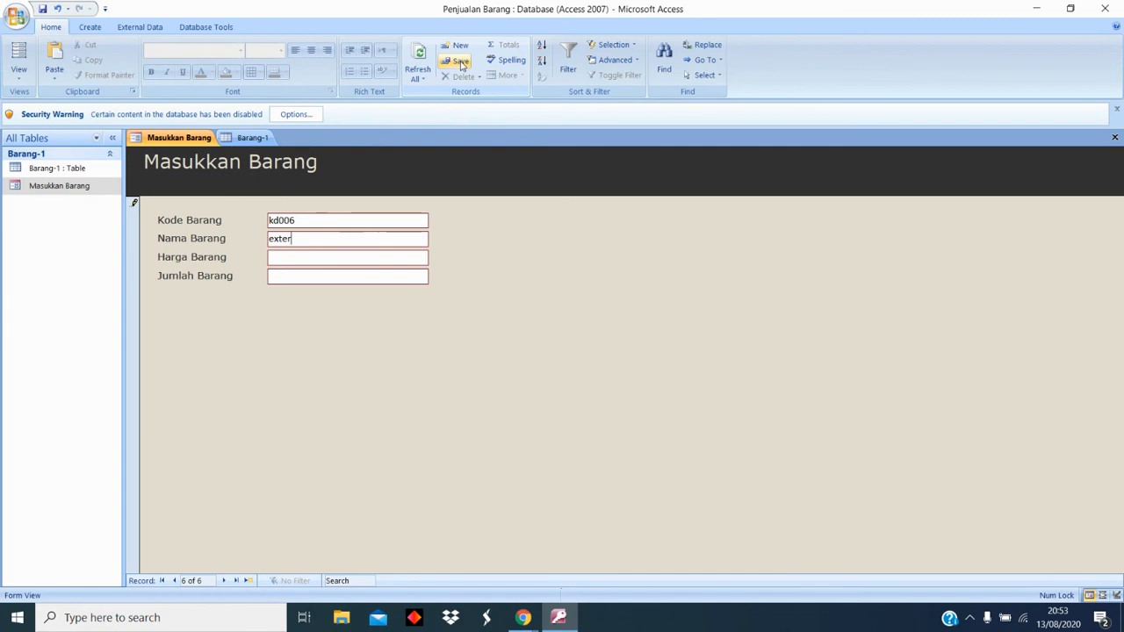
type("nal")
type(" ha")
type("rddisk 1")
type("t")
type("er")
type("a")
type("ba")
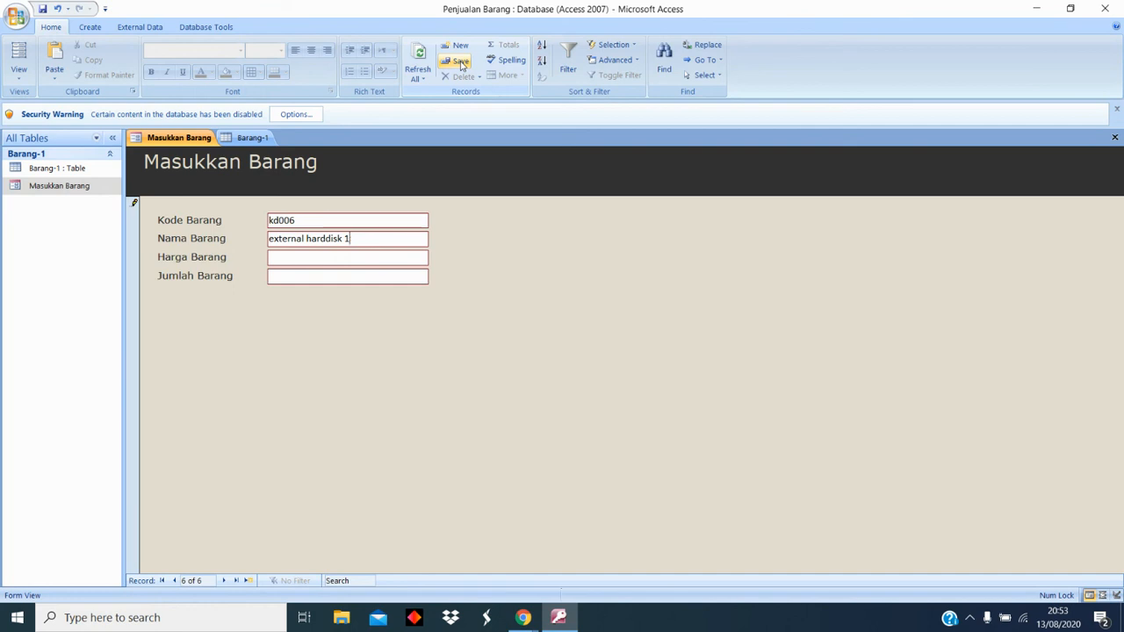
type("TB")
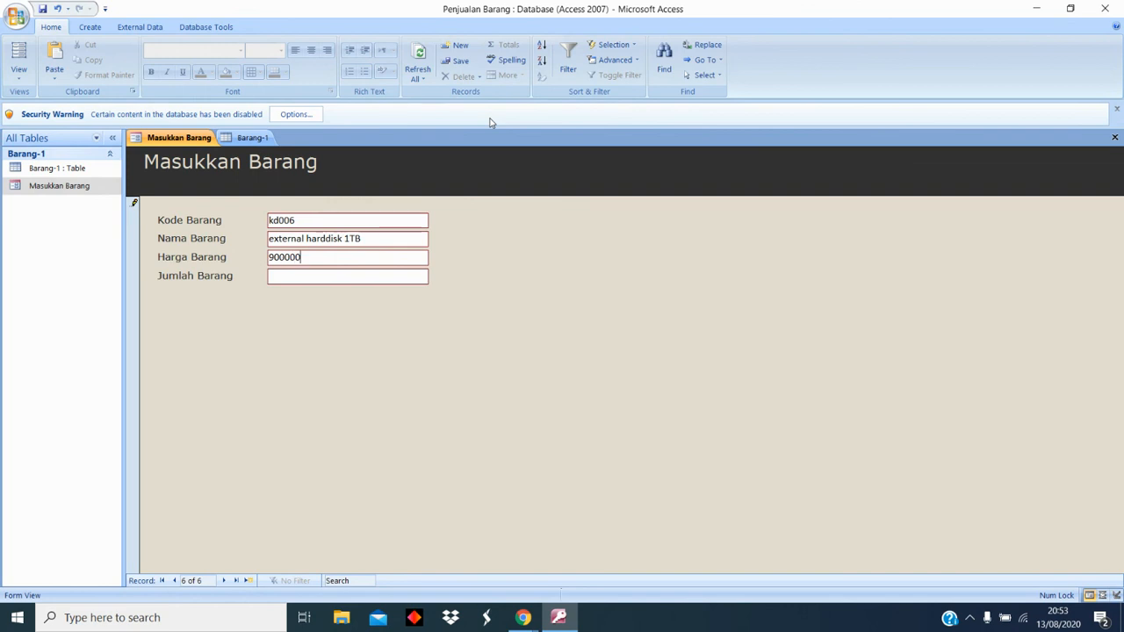
left_click(317, 276)
type("3")
key("Return")
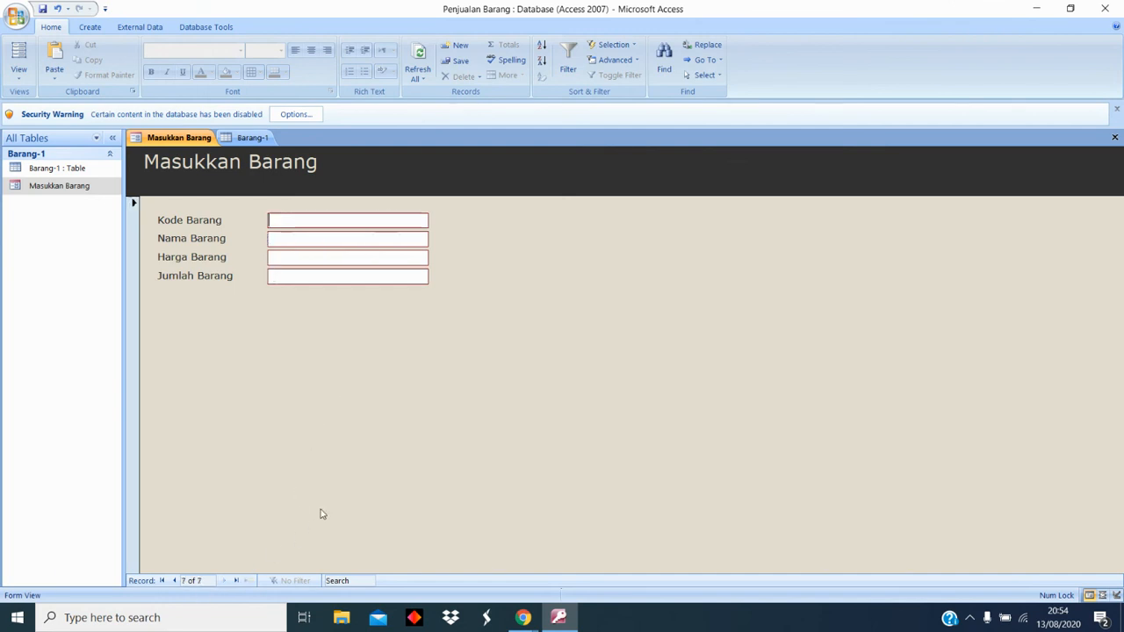
- Close the Barang-1 table and reopen it to check the kd006 row
right_click(251, 137)
left_click(288, 173)
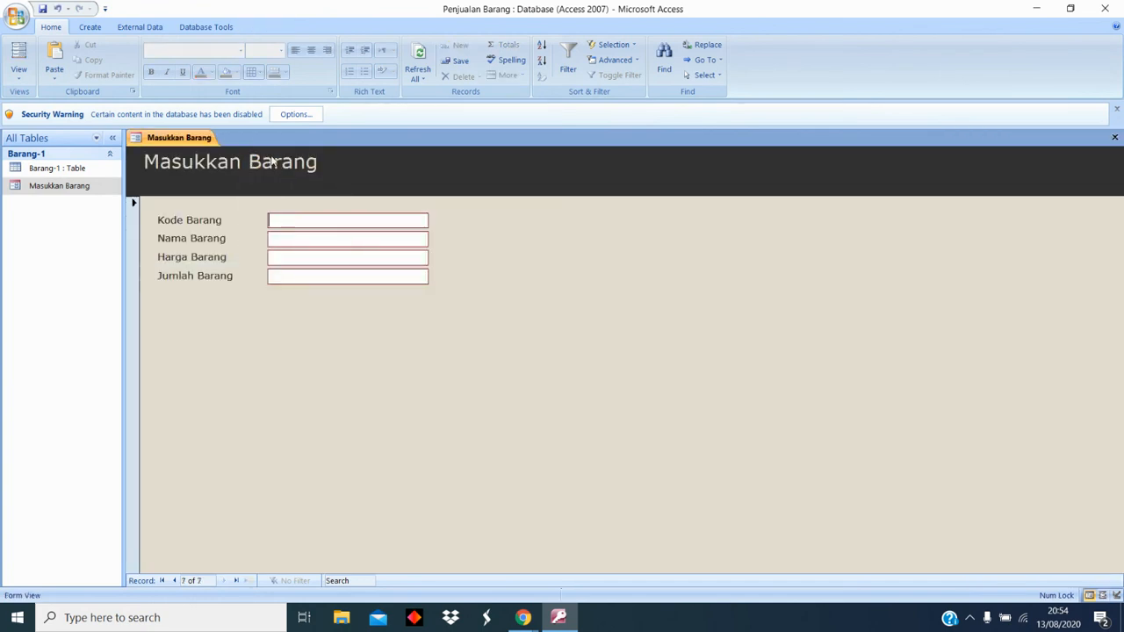
right_click(187, 142)
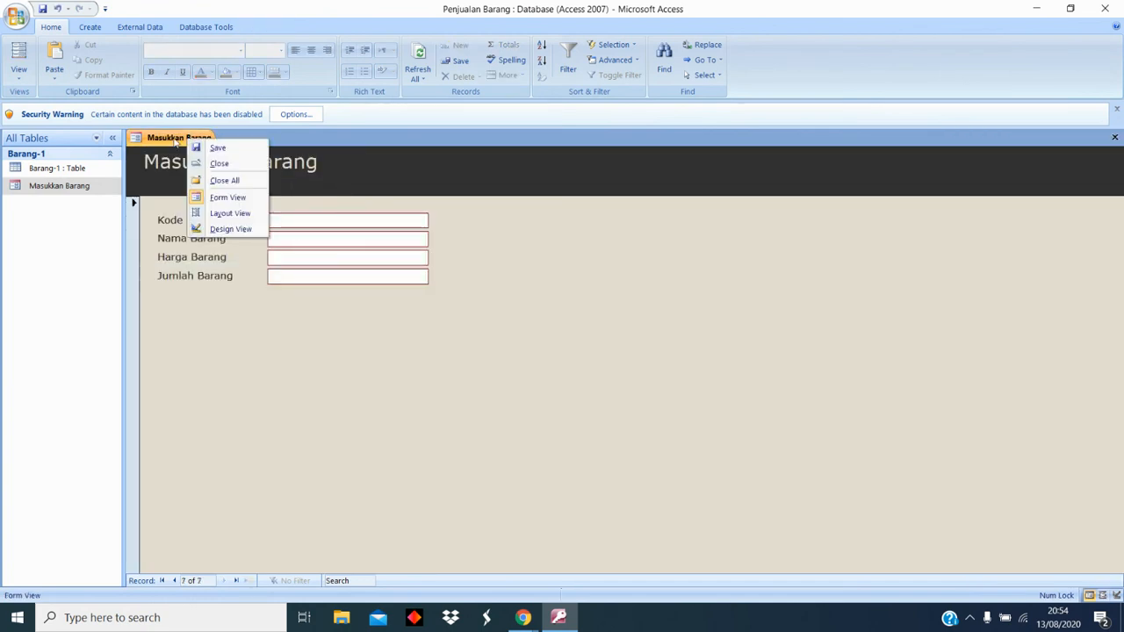
key("Escape")
double_click(73, 172)
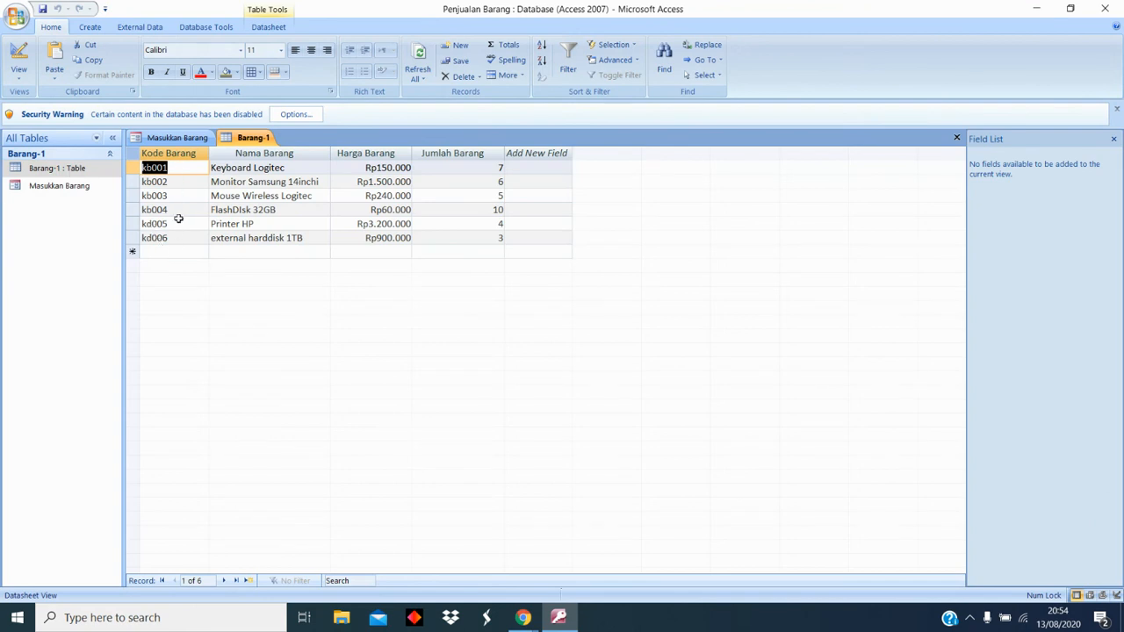
- Go back to record kd006 in the Masukkan Barang form and capitalize its Nama Barang as External Harddisk 1TB
left_click(76, 187)
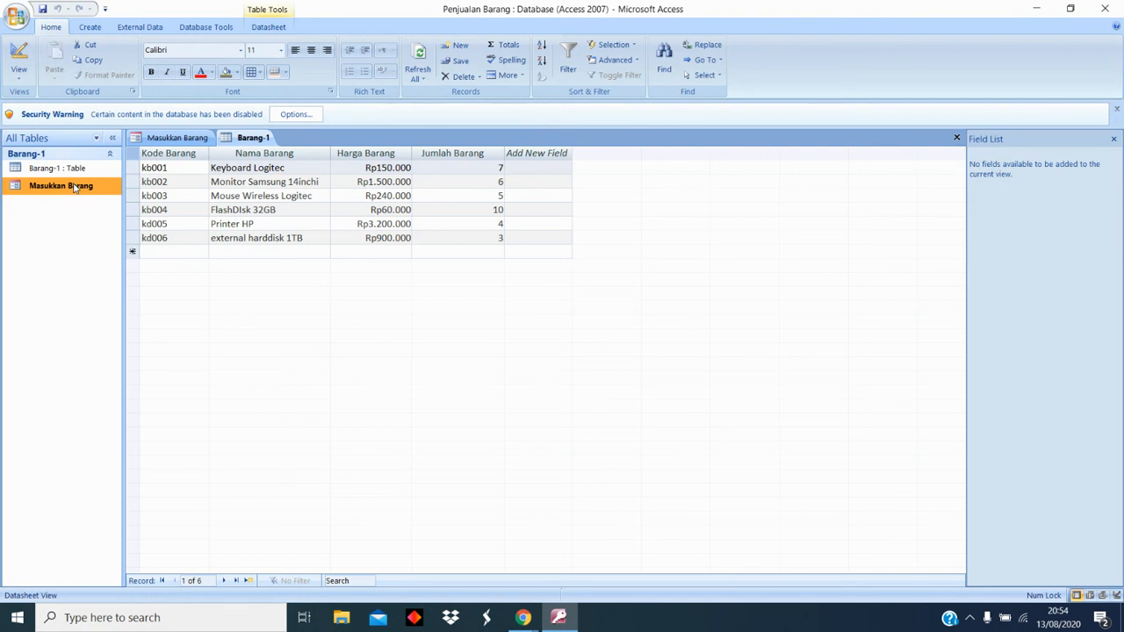
double_click(77, 187)
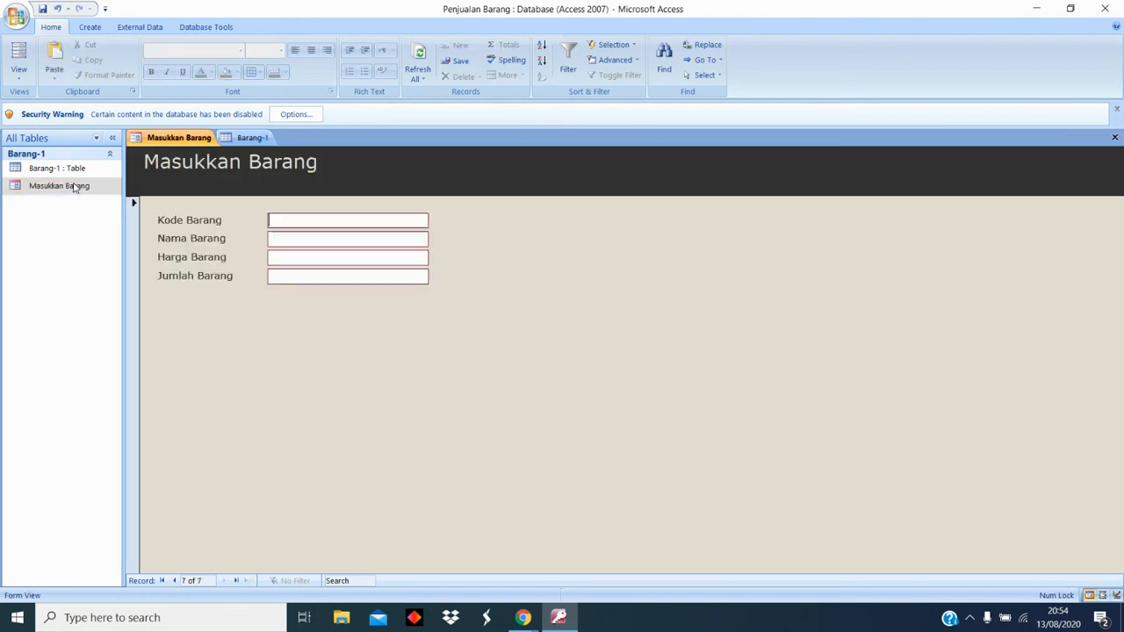
left_click(175, 581)
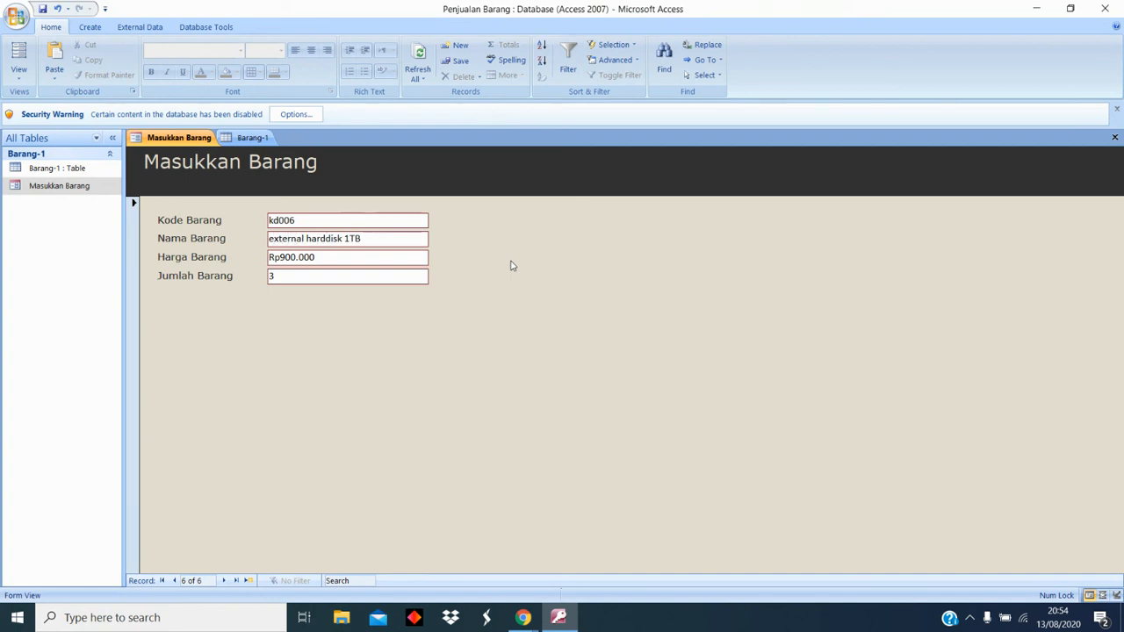
key("BackSpace")
type("E")
key("BackSpace")
type("H")
key("Left")
key("Left")
key("Left")
key("Left")
key("Left")
key("Left")
key("Right")
key("Right")
- Set the Jumlah Barang of kd006 to 4 and advance to the blank new record to save the edit
left_click(285, 276)
key("BackSpace")
type("4")
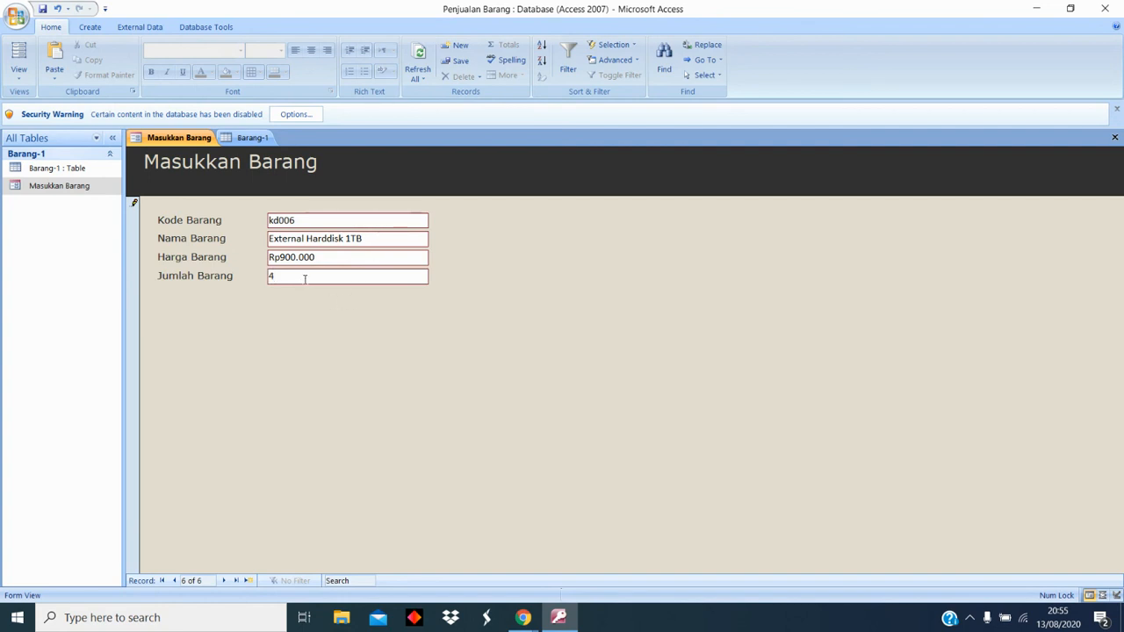
left_click(226, 582)
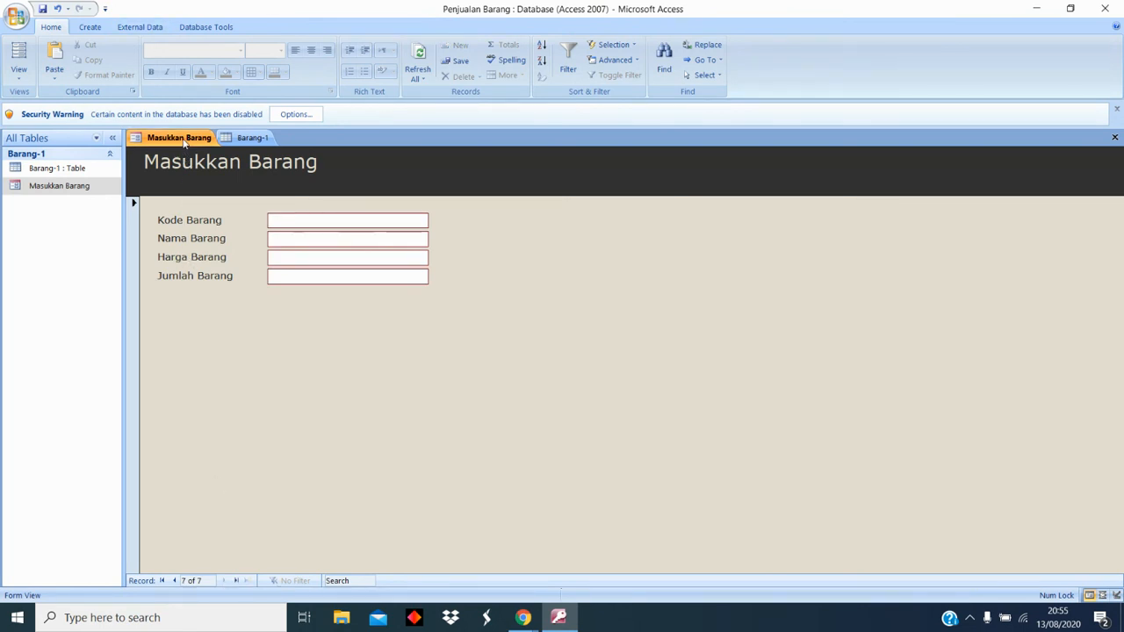
- Close and reopen the Barang-1 table to check the edited kd006 row, and close the table again
right_click(241, 140)
left_click(243, 138)
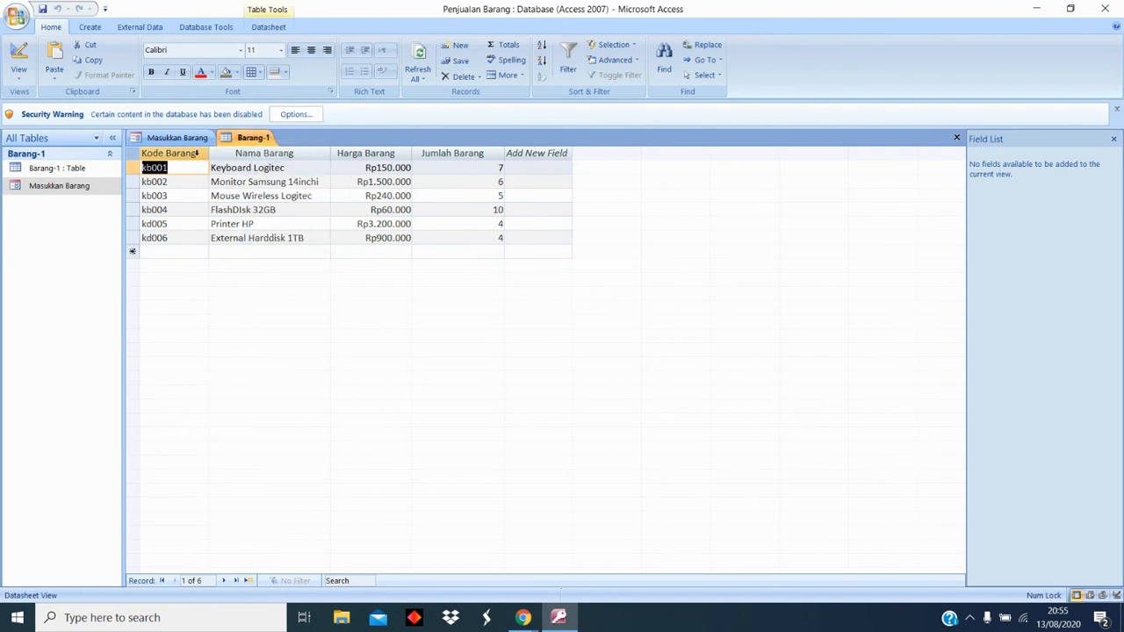
right_click(219, 138)
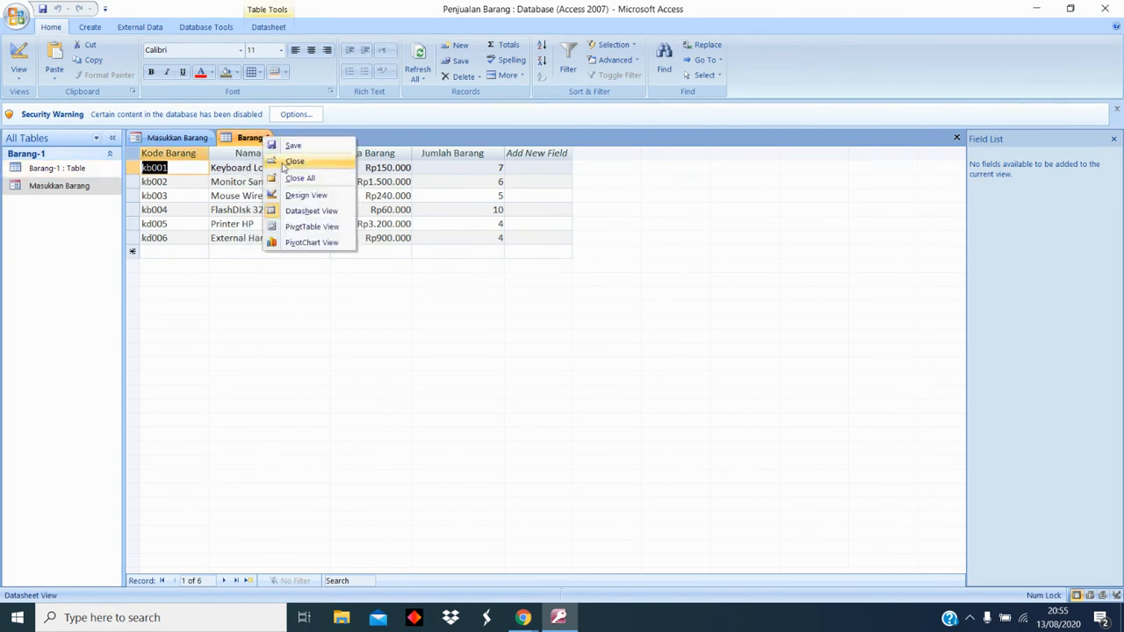
left_click(293, 162)
double_click(63, 176)
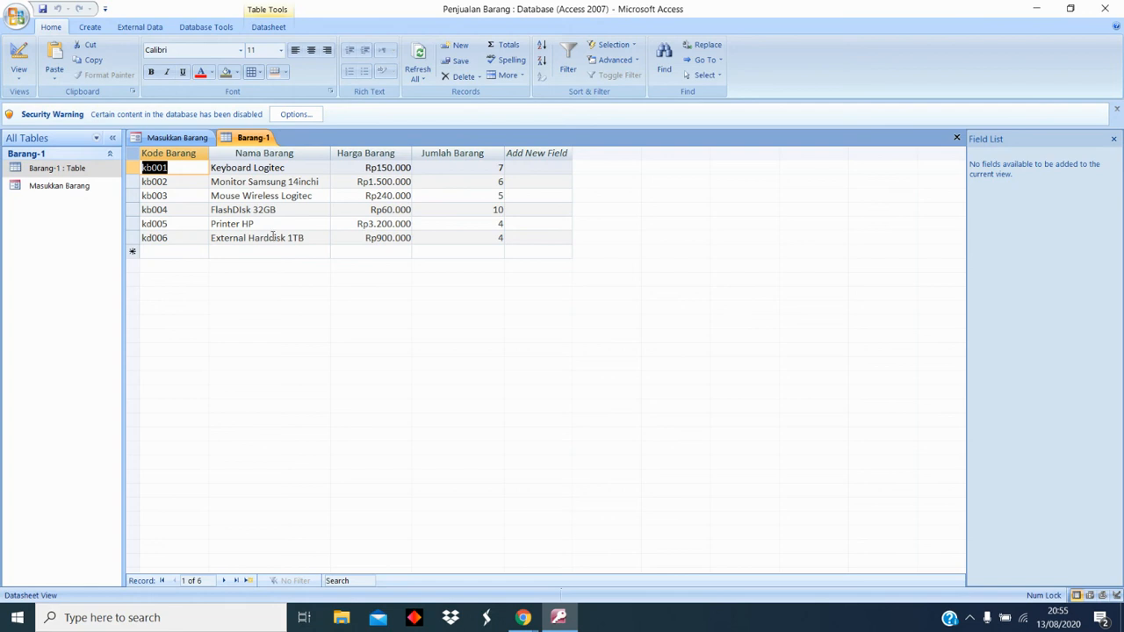
left_click(498, 238)
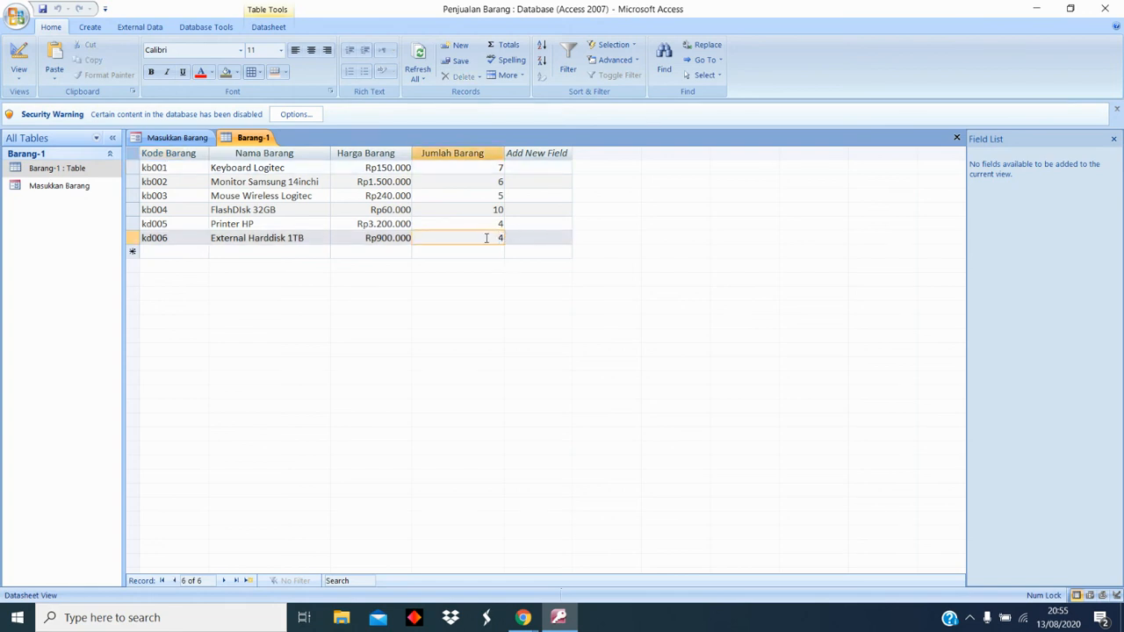
right_click(256, 138)
left_click(289, 163)
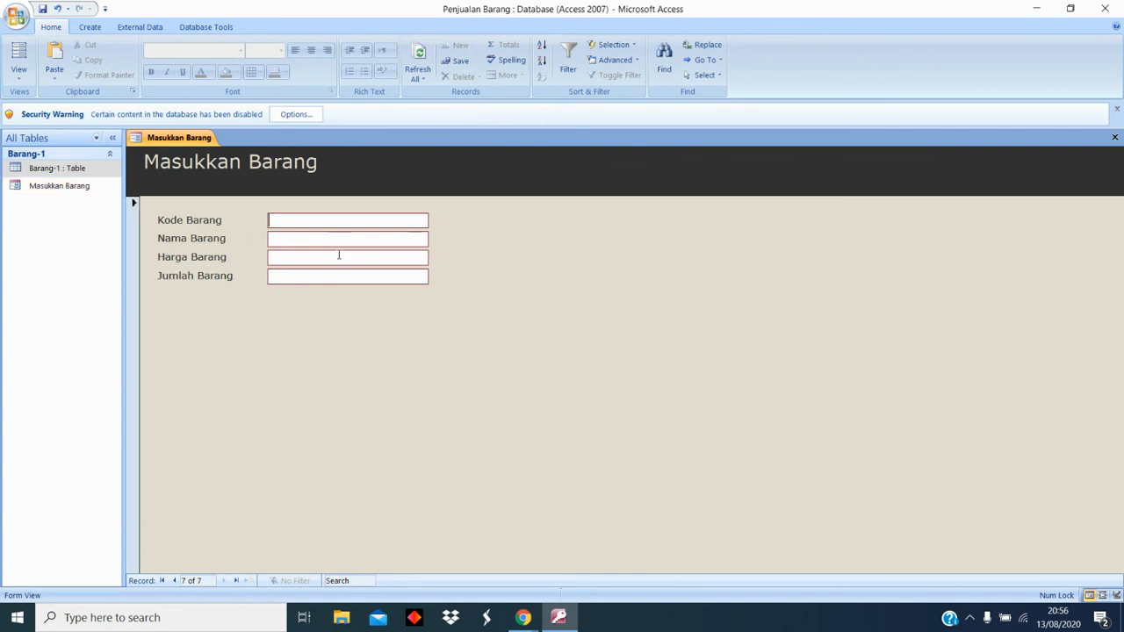
- Go back to record kb001 in the Masukkan Barang form, set its Jumlah Barang to 6 and advance to the following record to save the edit
left_click(174, 581)
left_click(174, 581)
left_click(174, 581)
left_click(174, 581)
left_click(174, 582)
left_click(173, 581)
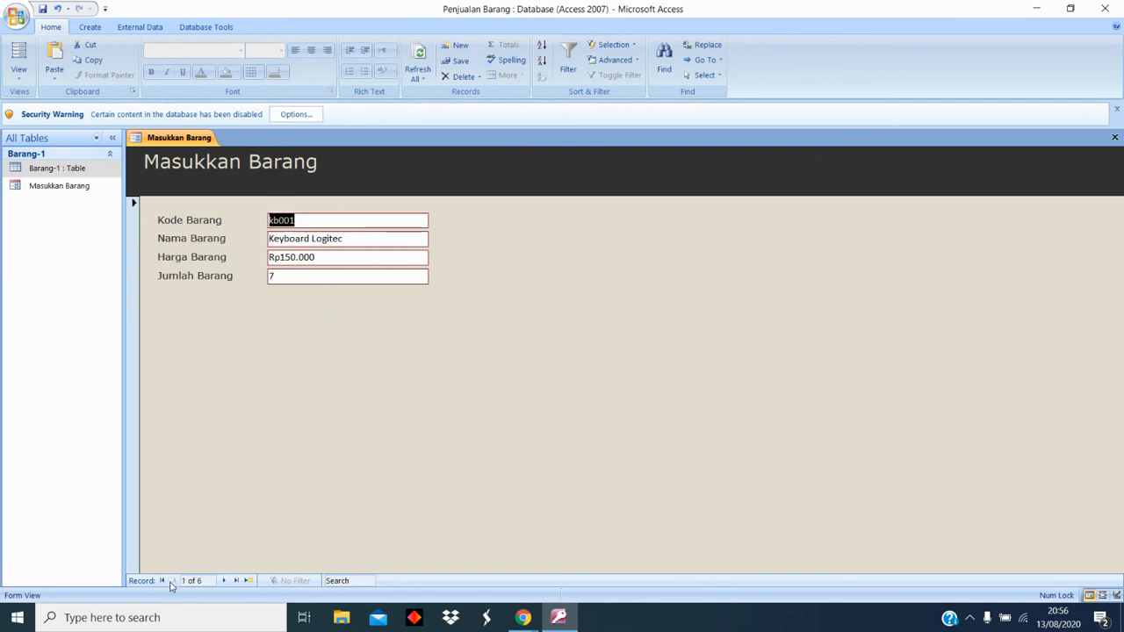
left_click(309, 220)
left_click(350, 240)
left_click(337, 275)
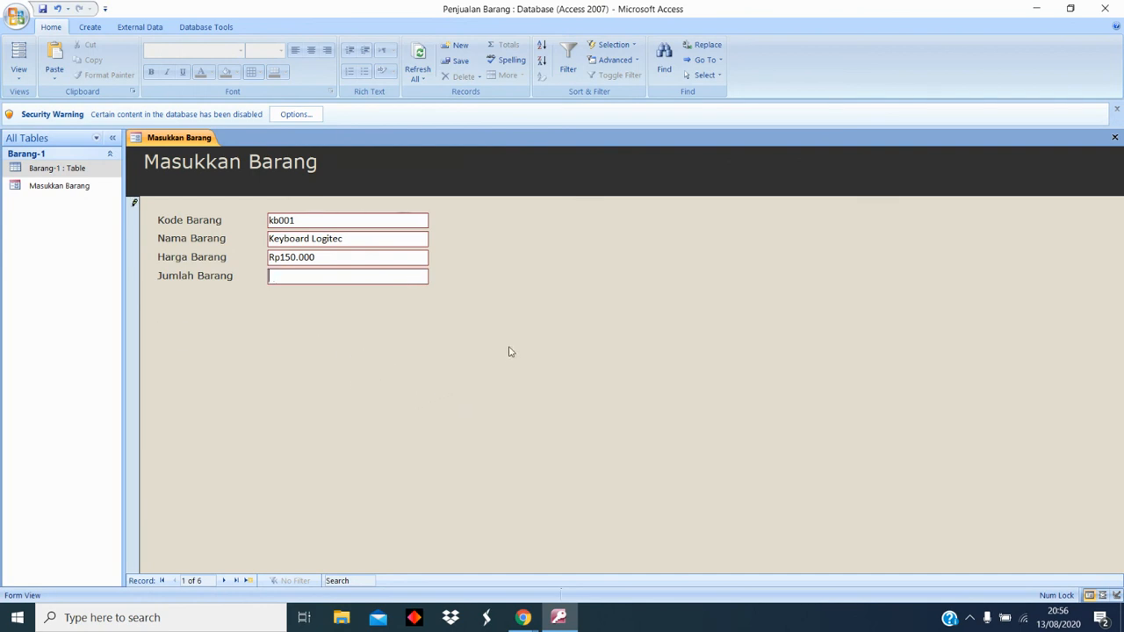
type("6")
left_click(223, 581)
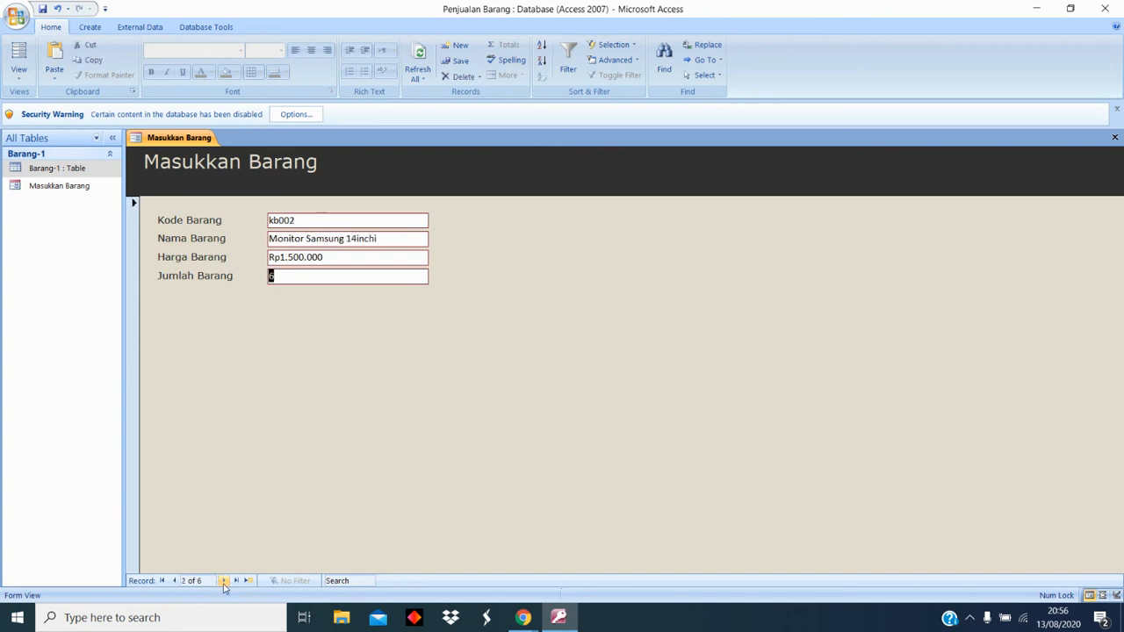
- Page through the remaining item records up to the blank new record and return to kd006
left_click(224, 580)
left_click(224, 580)
left_click(224, 580)
left_click(224, 581)
left_click(224, 580)
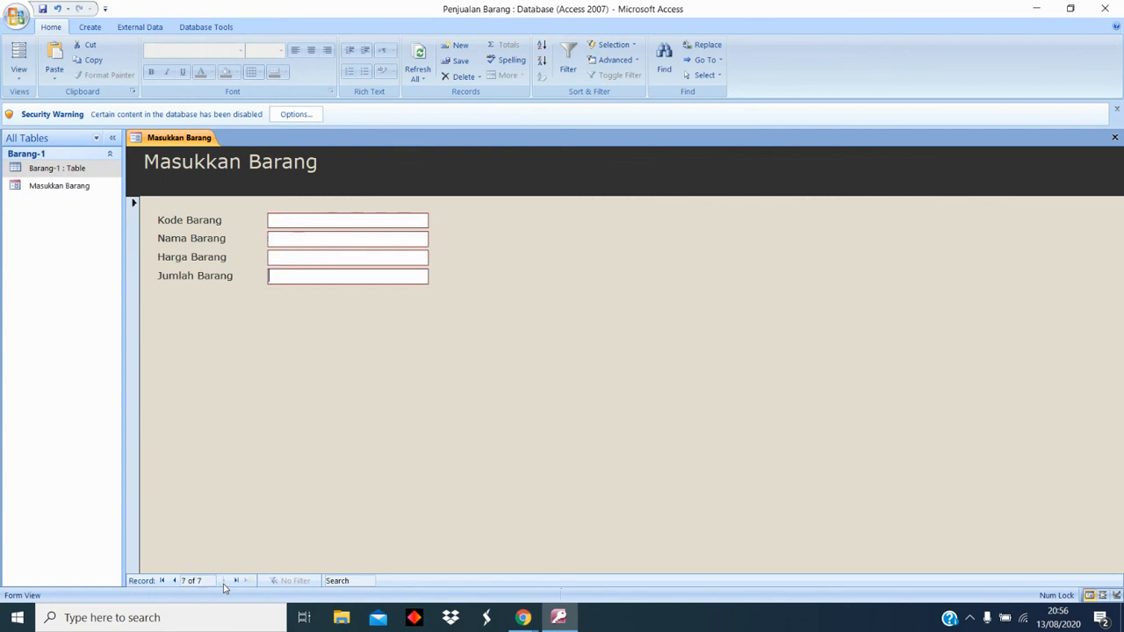
left_click(175, 581)
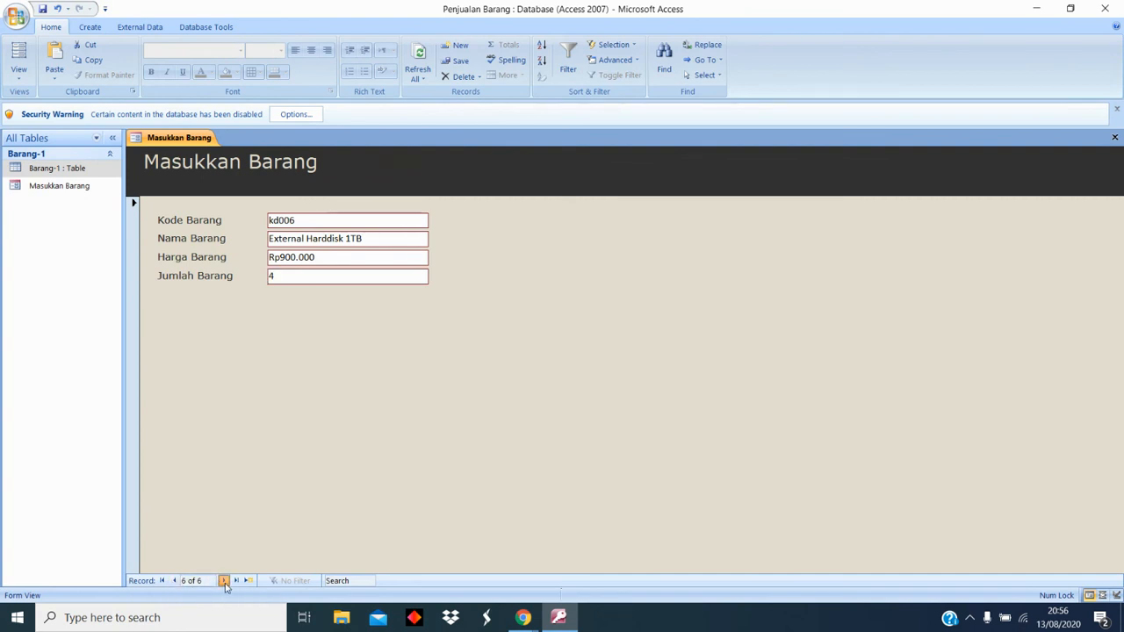
left_click(225, 581)
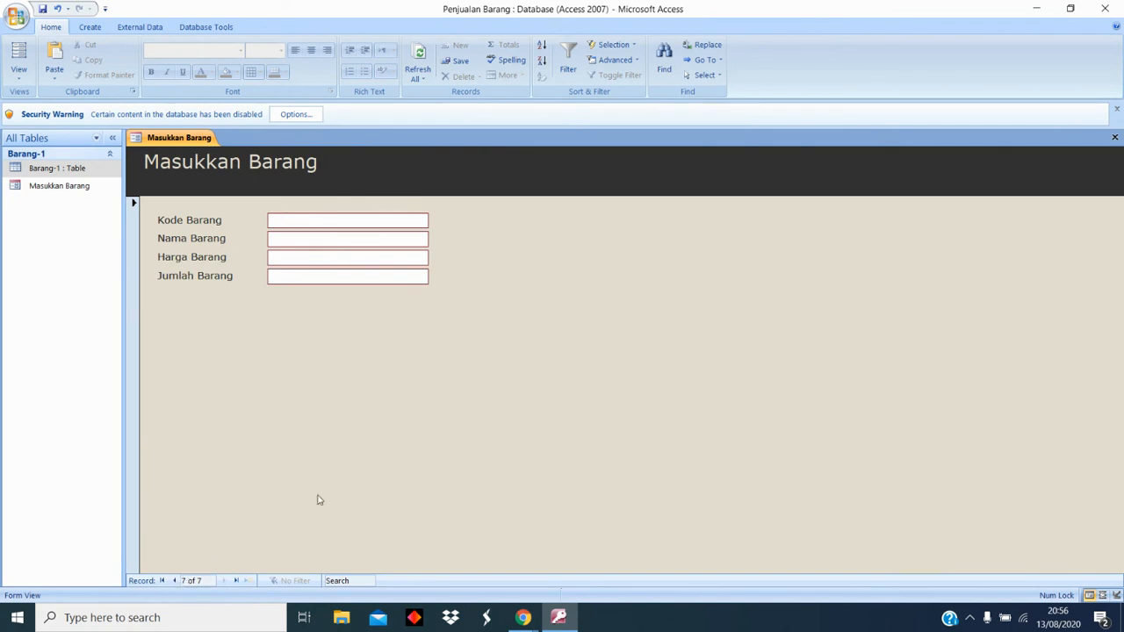
left_click(174, 581)
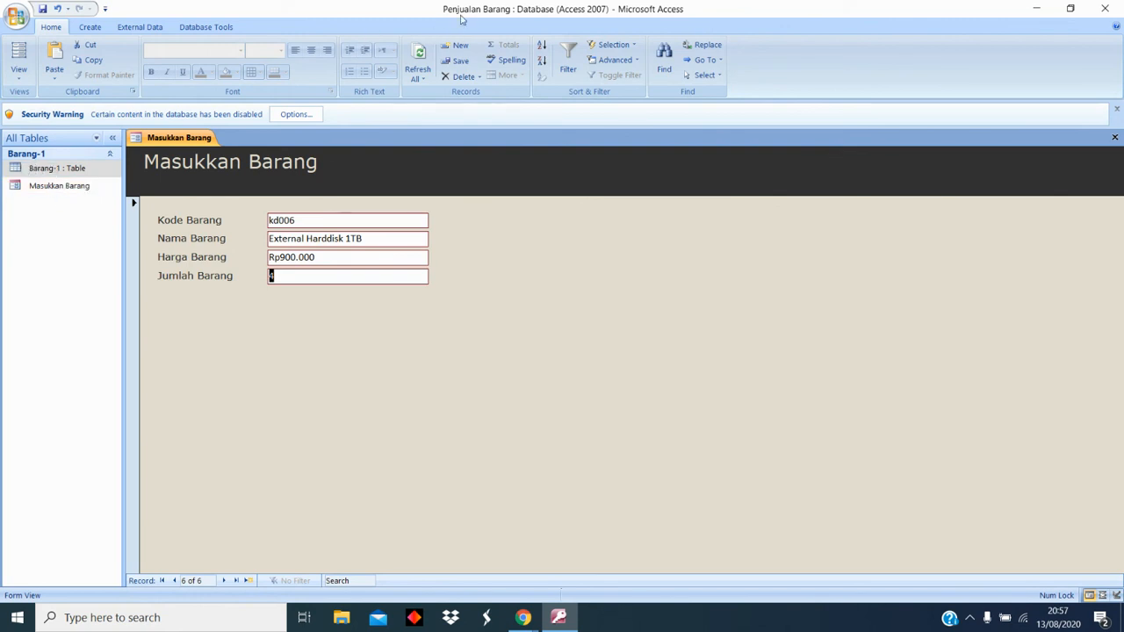
left_click(27, 172)
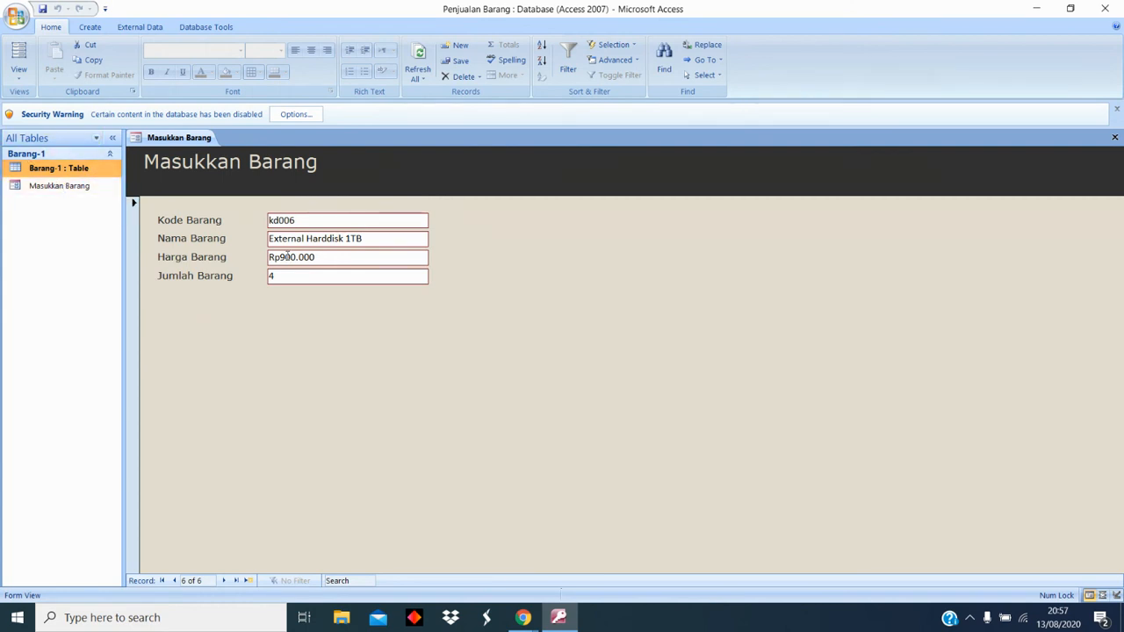
left_click(555, 315)
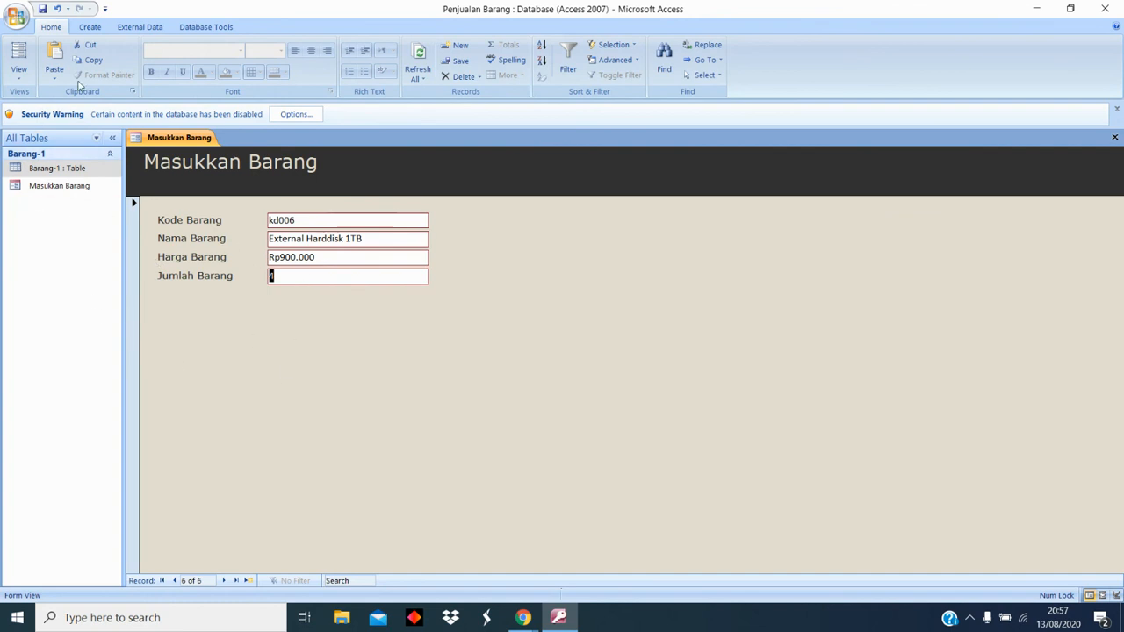
left_click(89, 28)
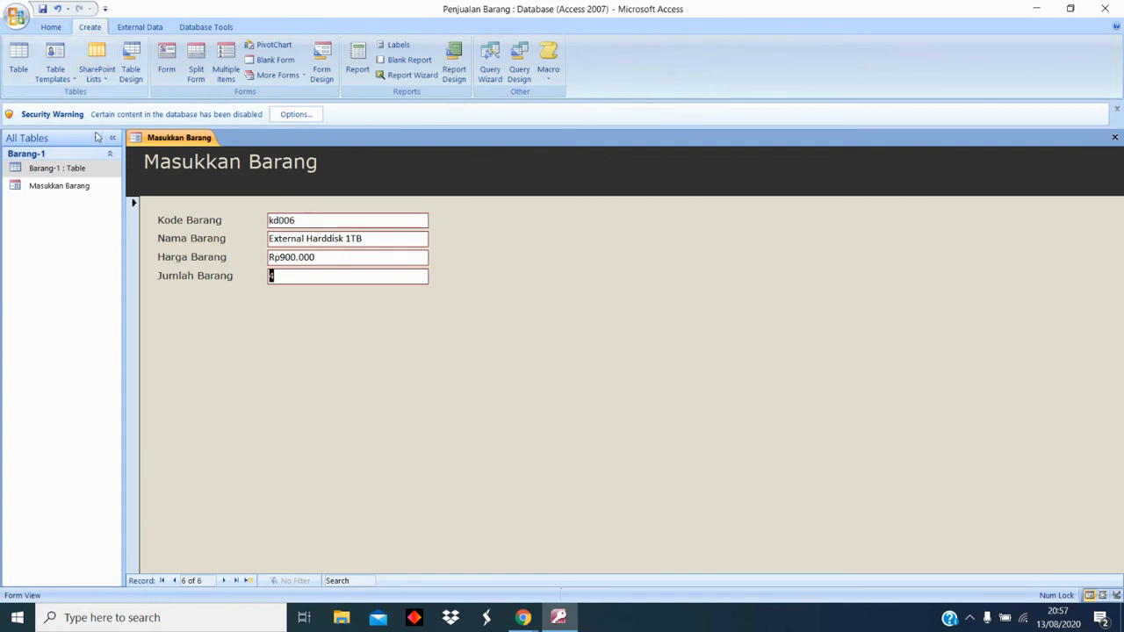
left_click(277, 75)
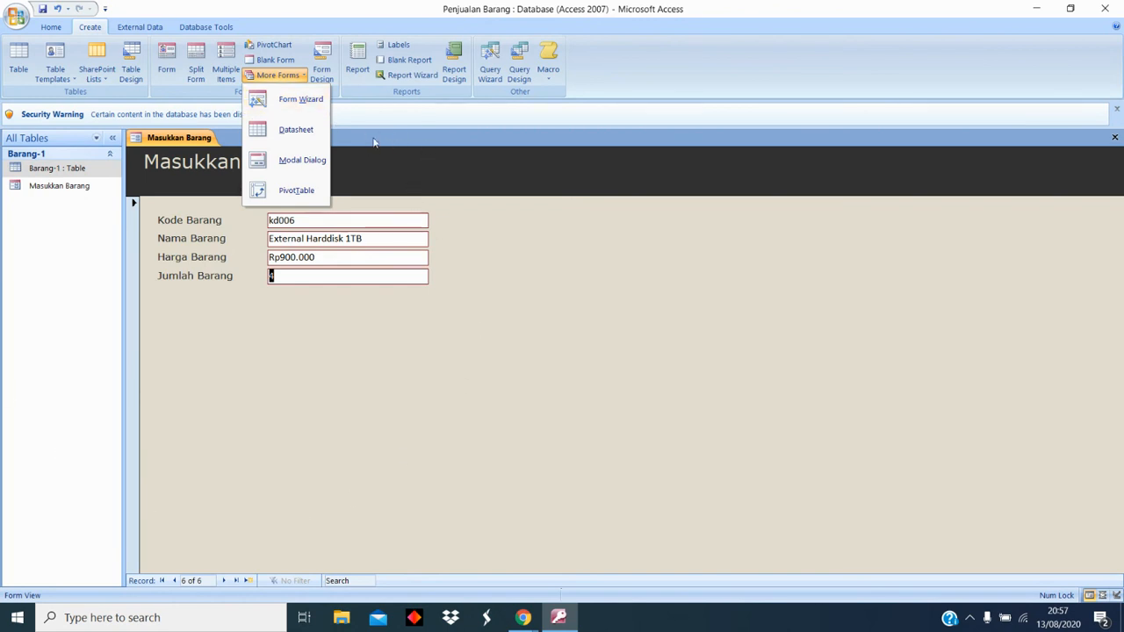
left_click(417, 128)
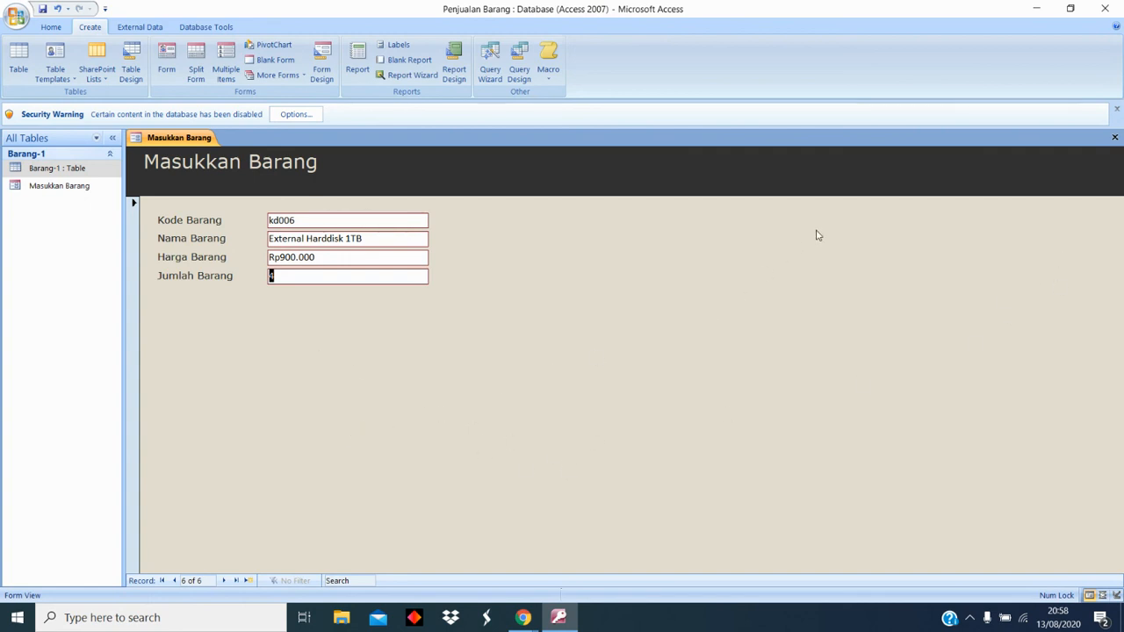
left_click(1043, 8)
mouse_move(532, 619)
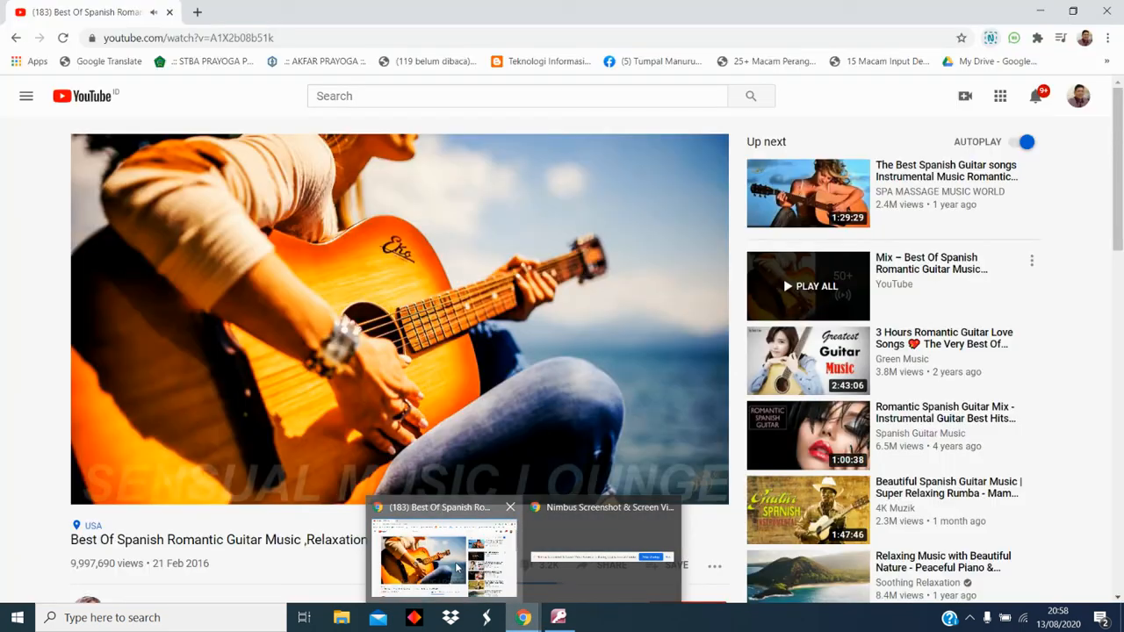
left_click(452, 562)
left_click(992, 38)
left_click(874, 343)
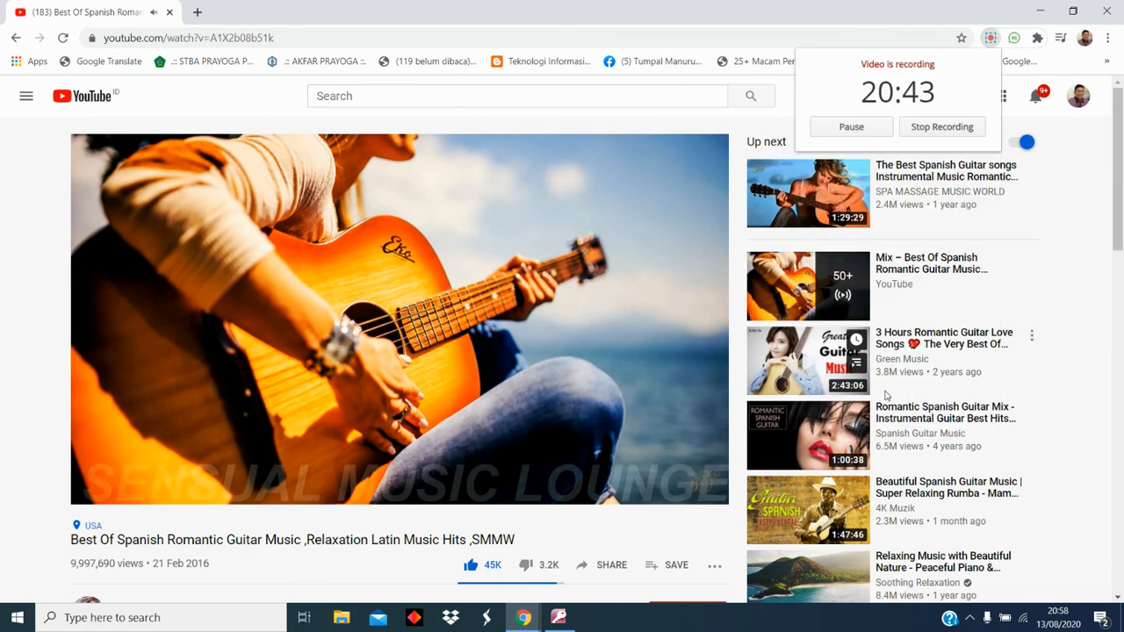
left_click(937, 128)
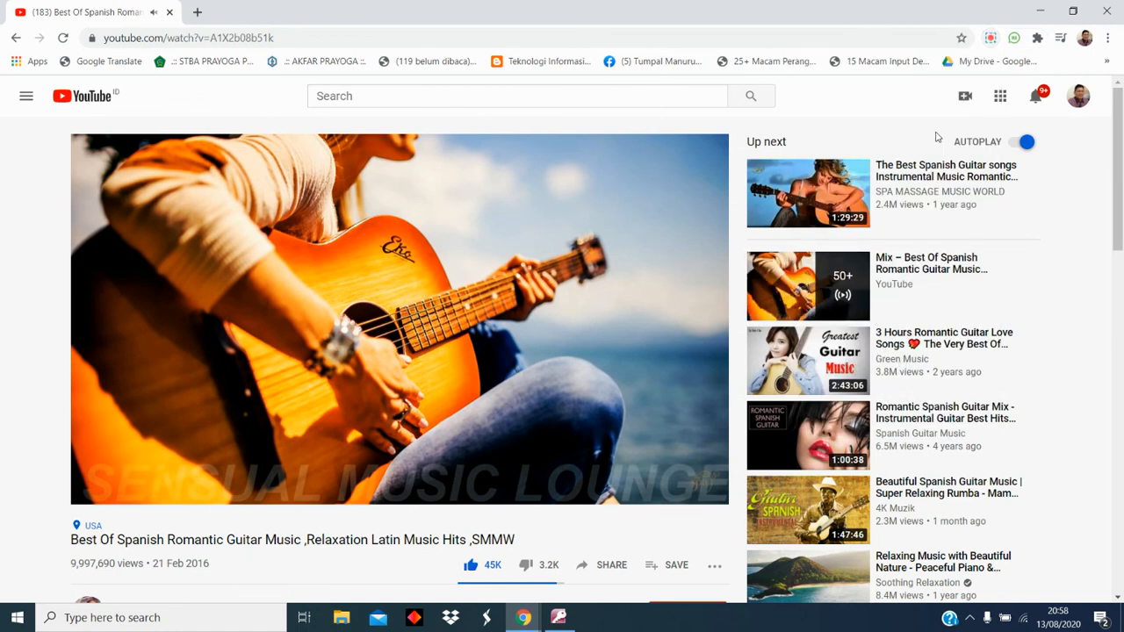